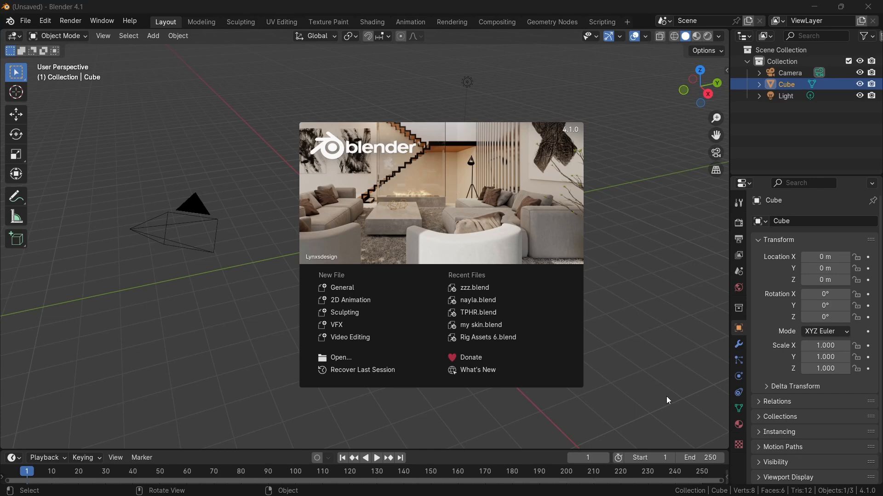
- Delete the default cube and add a UV sphere in its place
{"action": "left_click", "coordinate": [667, 400]}
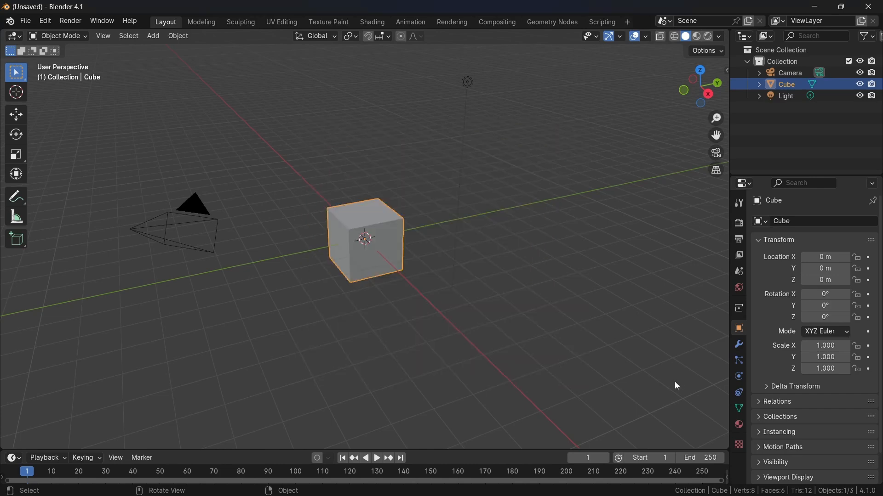
{"action": "key", "text": "x"}
{"action": "left_click", "coordinate": [385, 269]}
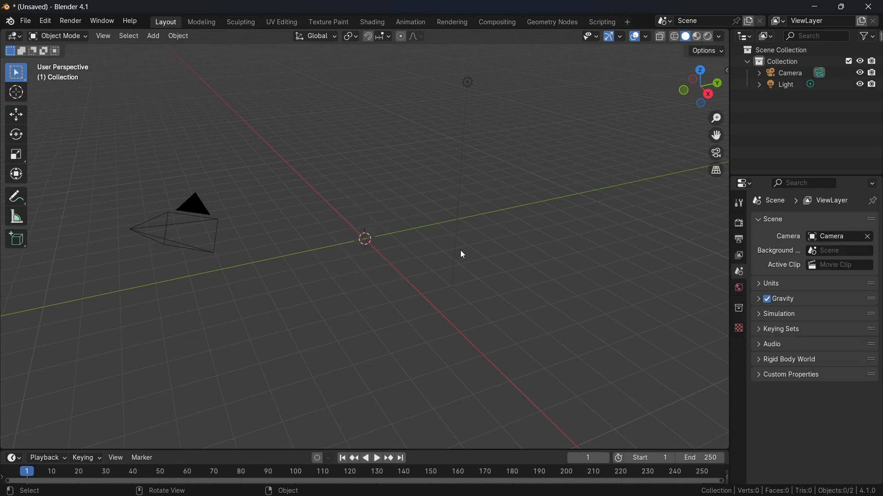
{"action": "key", "text": "shift+a"}
{"action": "mouse_move", "coordinate": [443, 263]}
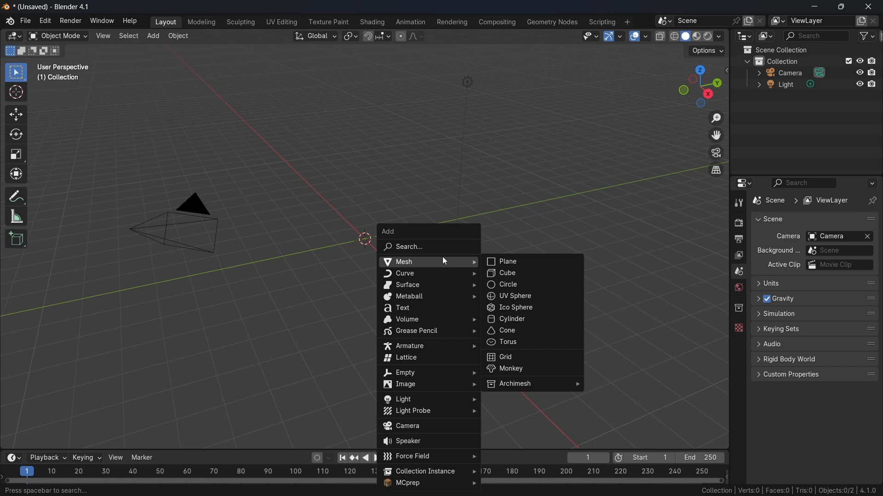
{"action": "left_click", "coordinate": [503, 299]}
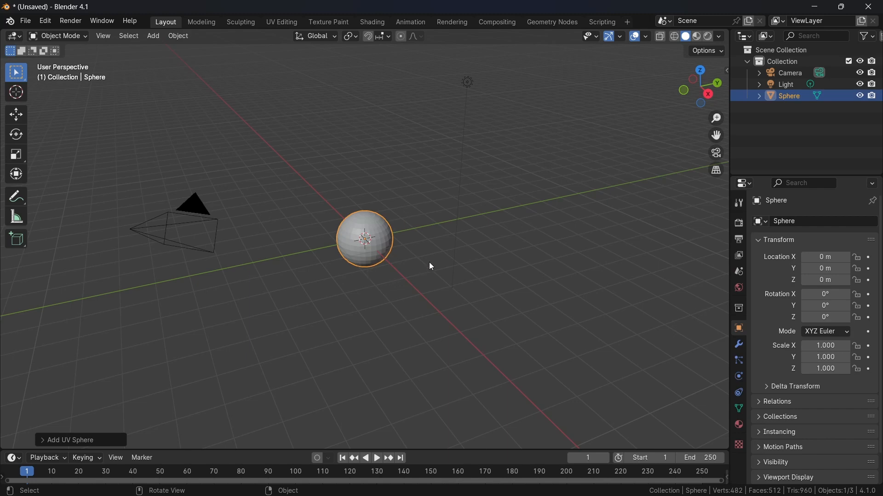
- Shade the sphere smooth and add a Subdivision Surface modifier to it
{"action": "right_click", "coordinate": [360, 250]}
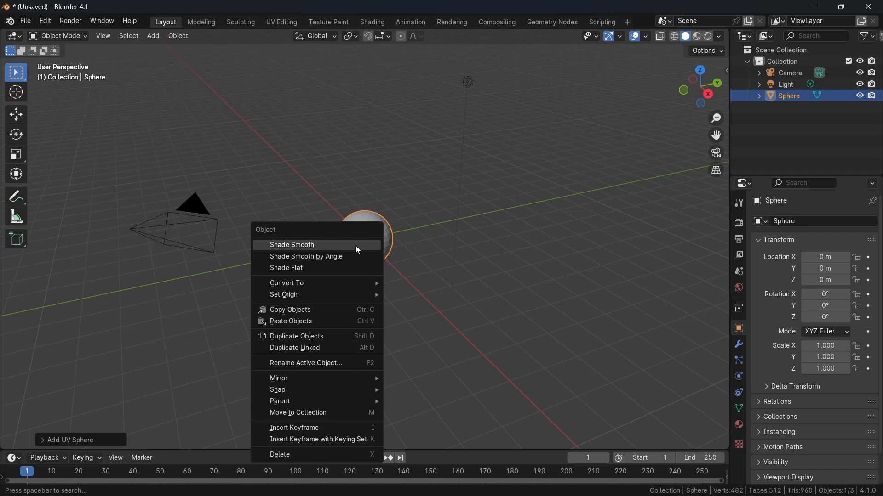
{"action": "left_click", "coordinate": [358, 250]}
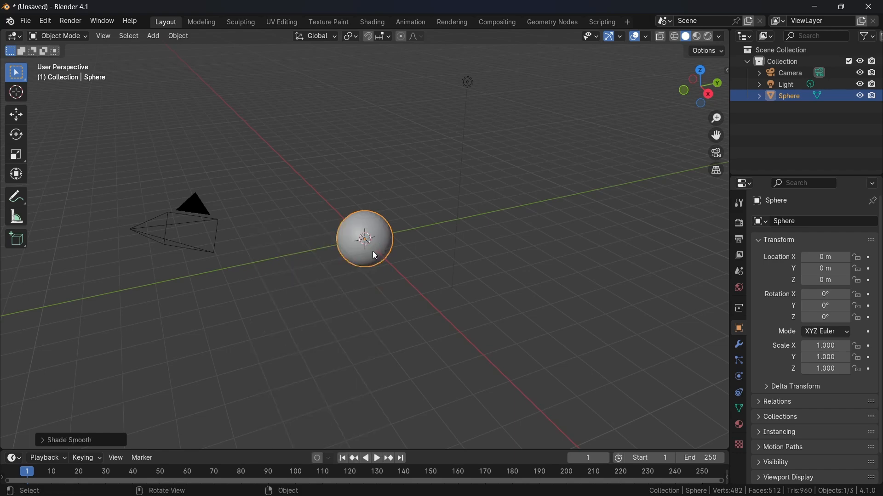
{"action": "left_click", "coordinate": [739, 345]}
{"action": "left_click", "coordinate": [777, 221]}
{"action": "mouse_move", "coordinate": [740, 260]}
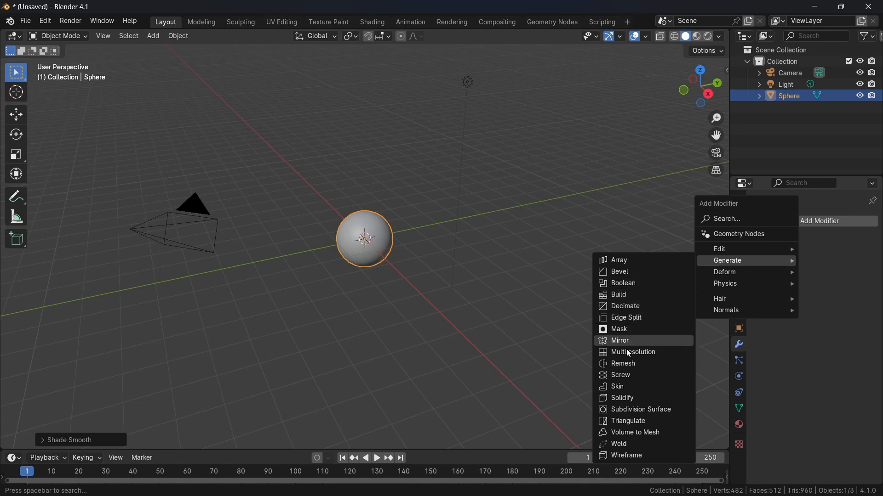
{"action": "left_click", "coordinate": [625, 413]}
- Turn on the Screencast Keys display for the 3D viewport and hide the viewport's sidebar
{"action": "left_click", "coordinate": [727, 71]}
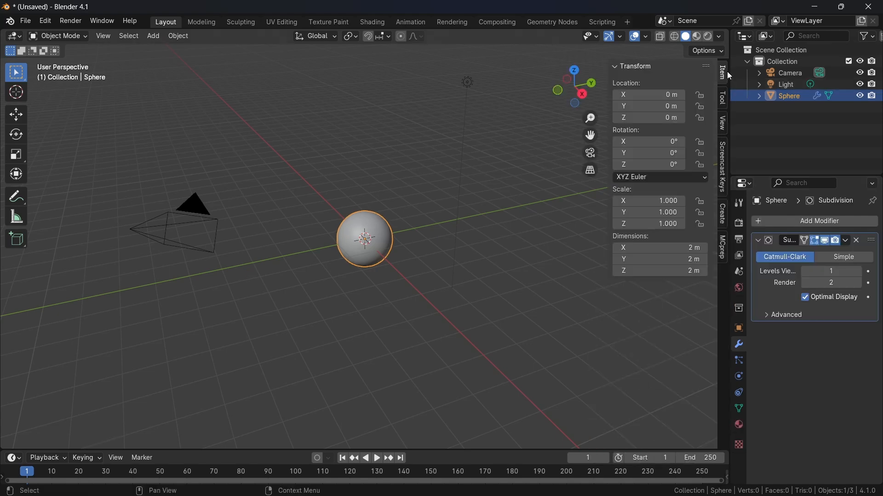
{"action": "left_click", "coordinate": [724, 188]}
{"action": "left_click", "coordinate": [623, 68]}
{"action": "key", "text": "n"}
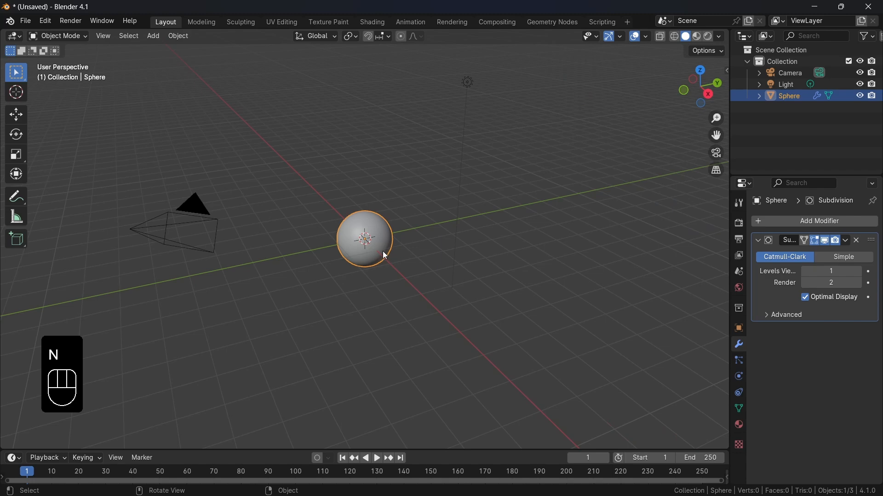
- Look through the camera, lock it to the view and bring it closer to the sphere
{"action": "key", "text": "KP_0"}
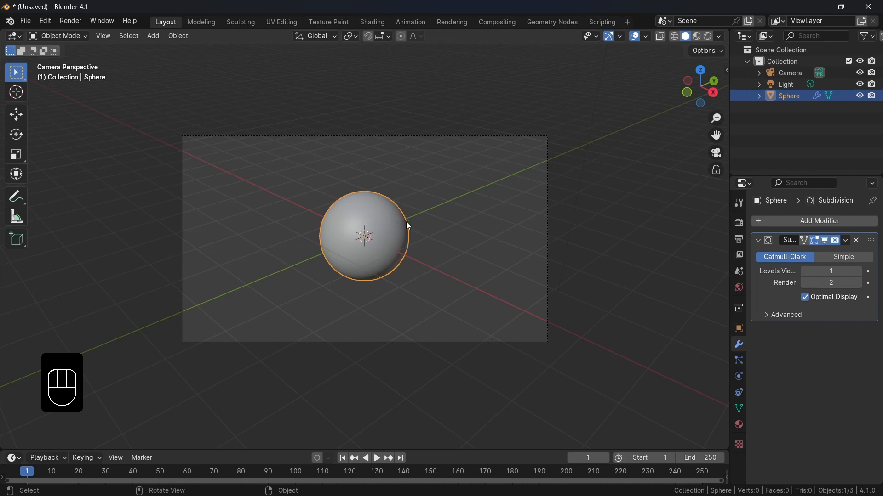
{"action": "left_click", "coordinate": [717, 171]}
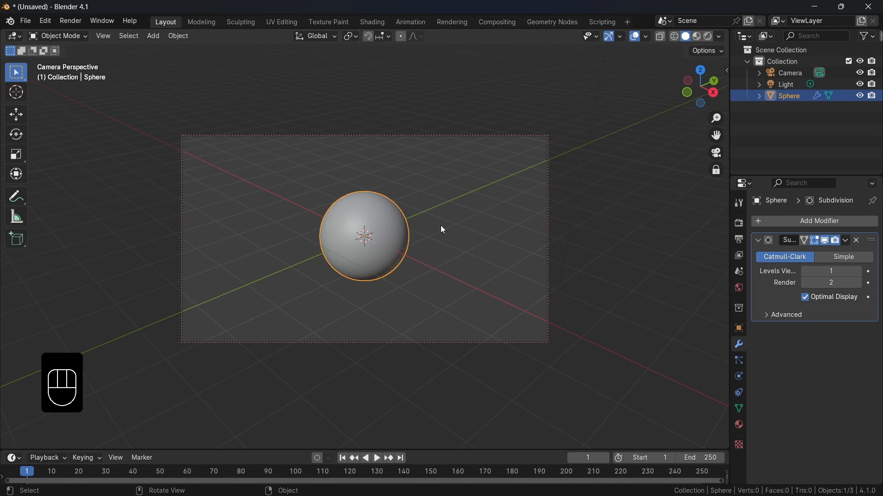
{"action": "middle_click_drag", "start_coordinate": [443, 230], "coordinate": [430, 217], "text": "ctrl"}
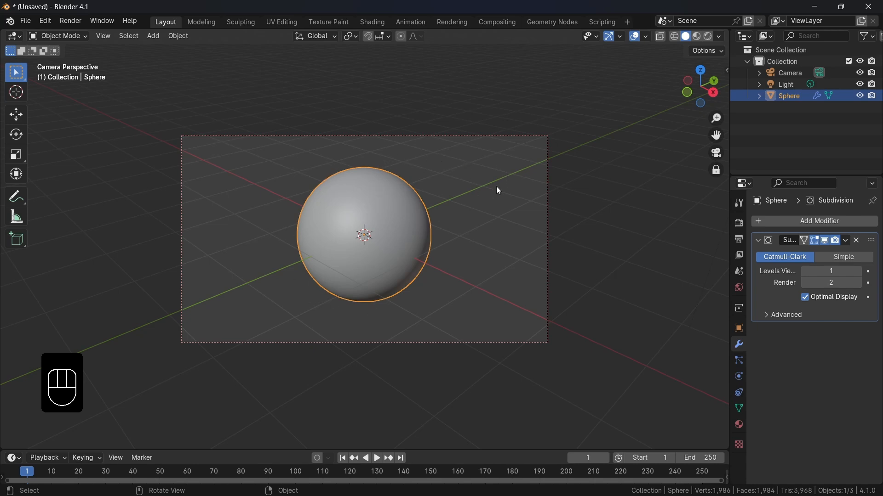
- Split the 3D viewport vertically and turn the new area into a Shader Editor with its sidebar hidden
{"action": "left_click_drag", "start_coordinate": [729, 32], "coordinate": [303, 61]}
{"action": "left_click", "coordinate": [325, 36]}
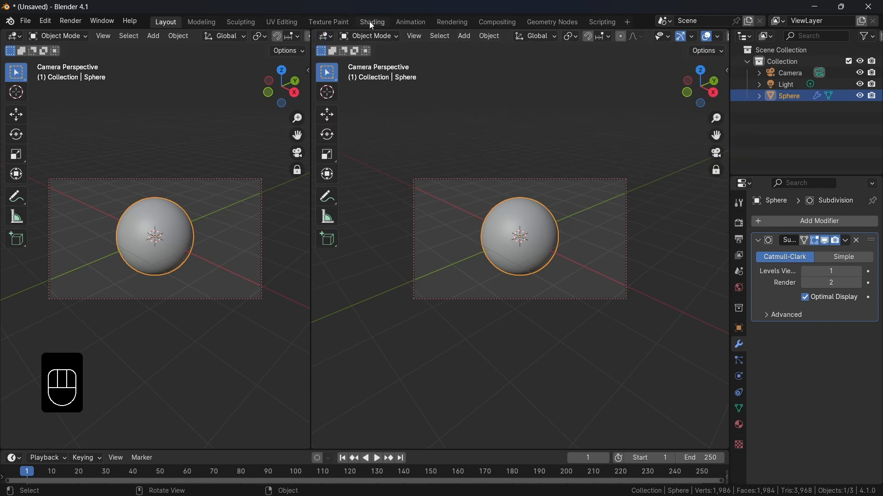
{"action": "left_click", "coordinate": [326, 36]}
{"action": "left_click", "coordinate": [327, 36]}
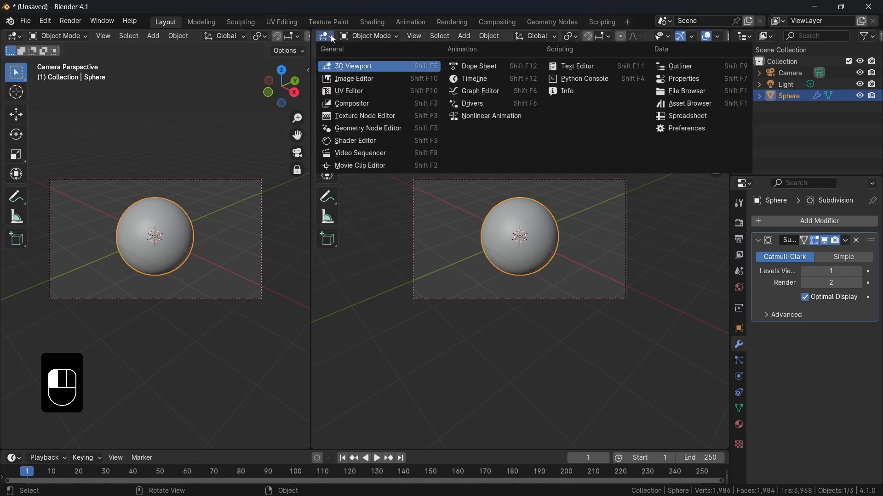
{"action": "left_click", "coordinate": [341, 140]}
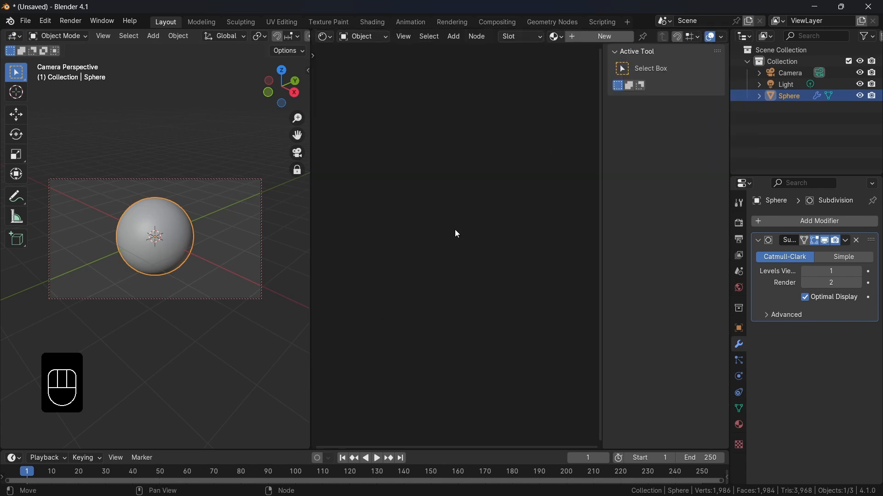
{"action": "left_click_drag", "start_coordinate": [601, 153], "coordinate": [722, 155]}
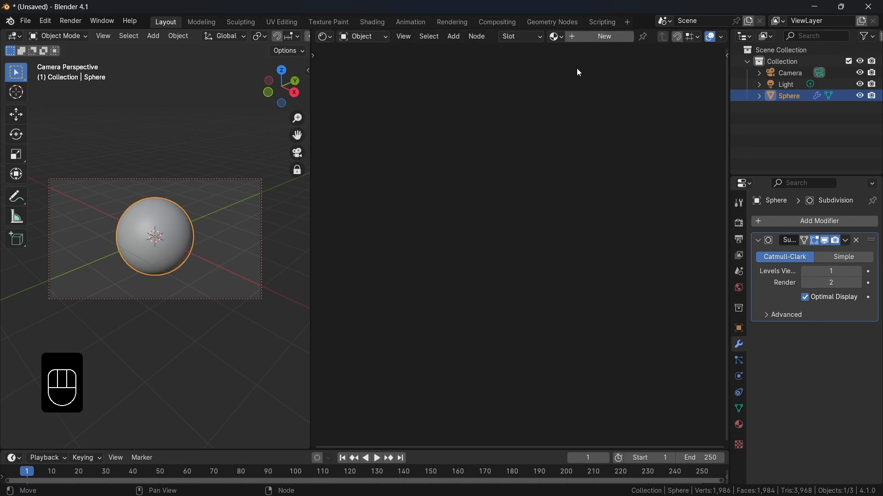
- Create a new material for the sphere and name it Brush Metal Material
{"action": "left_click", "coordinate": [598, 41]}
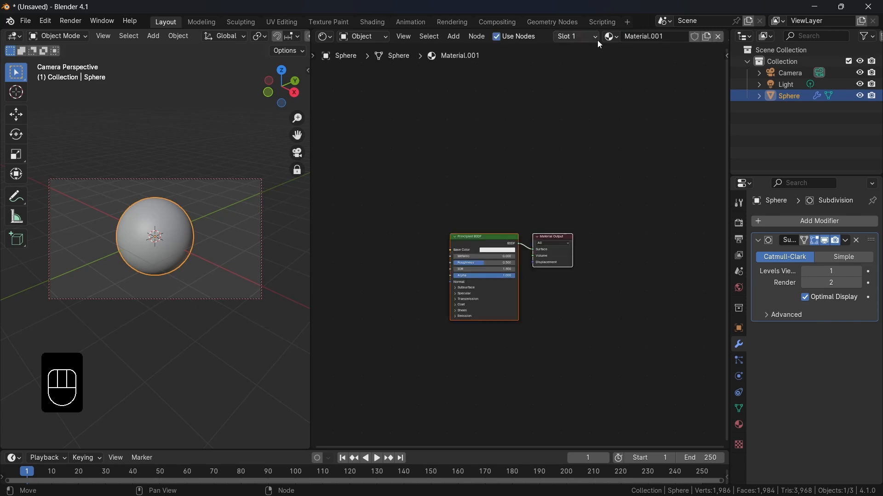
{"action": "left_click", "coordinate": [646, 38]}
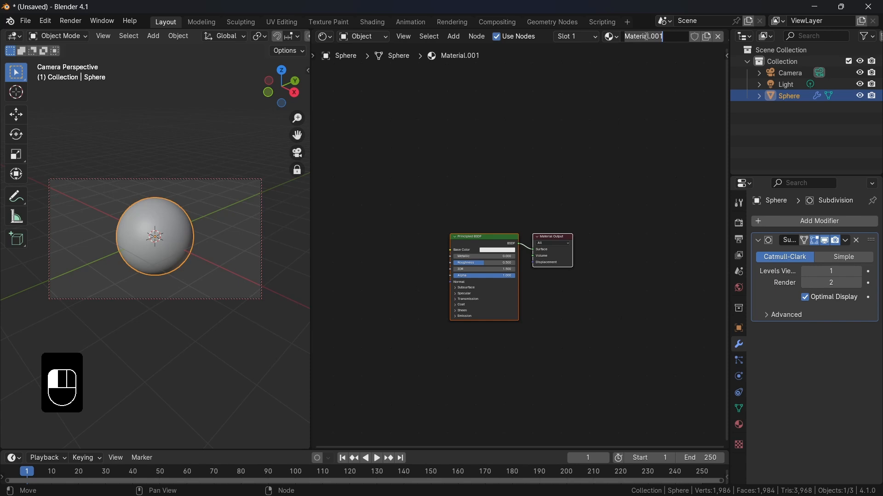
{"action": "type", "text": "Brush"}
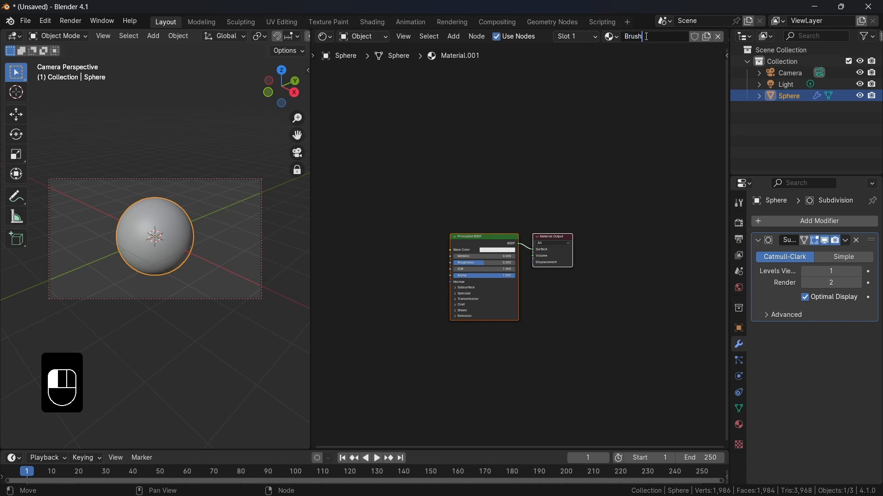
{"action": "type", "text": " Metal Ma"}
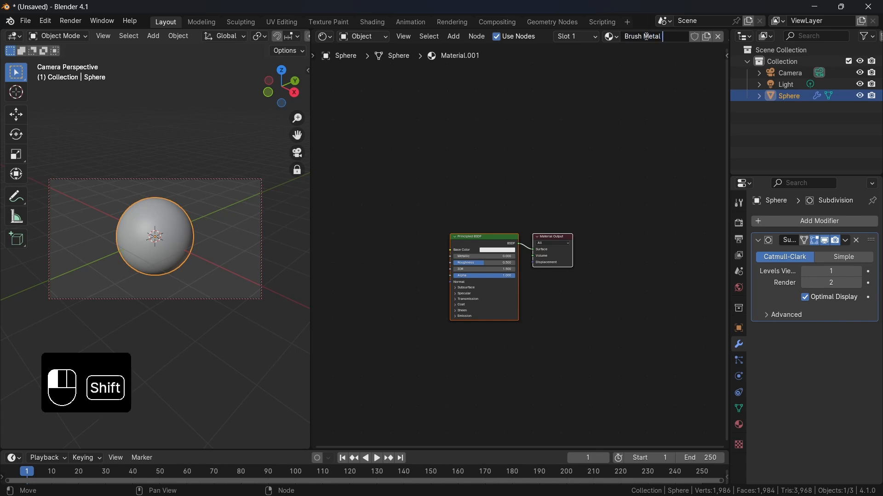
{"action": "type", "text": "terial"}
{"action": "key", "text": "Return"}
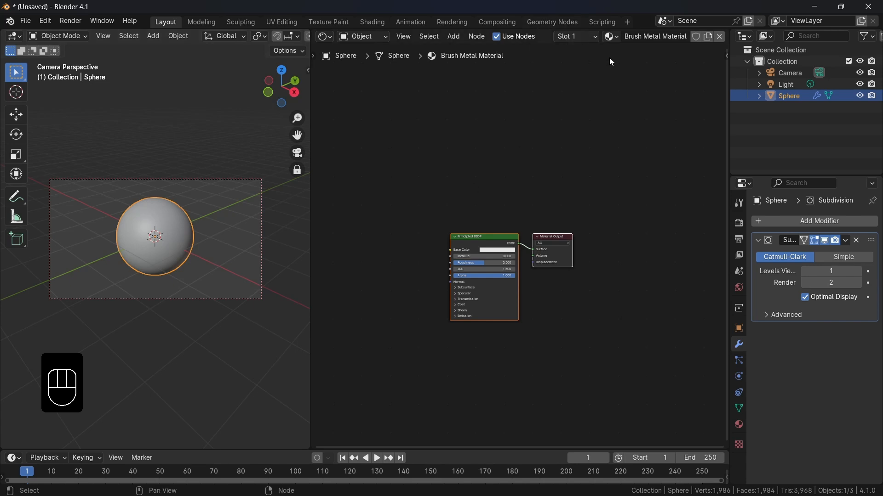
- Show the 3D viewport in rendered shading and unlock the camera from the view
{"action": "scroll", "coordinate": [244, 36], "scroll_direction": "down", "scroll_amount": 5}
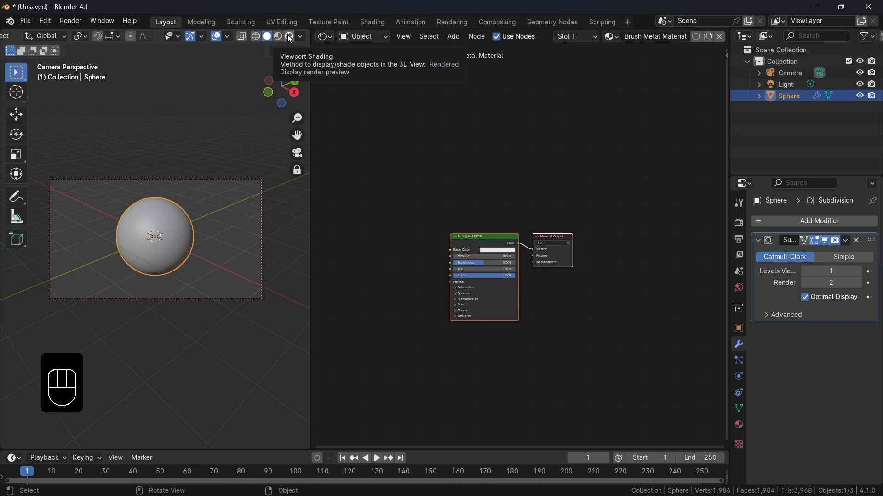
{"action": "left_click", "coordinate": [289, 37]}
{"action": "middle_click_drag", "start_coordinate": [209, 231], "coordinate": [216, 228], "text": "shift"}
{"action": "left_click", "coordinate": [297, 171]}
{"action": "scroll", "coordinate": [229, 239], "scroll_direction": "up", "scroll_amount": 5}
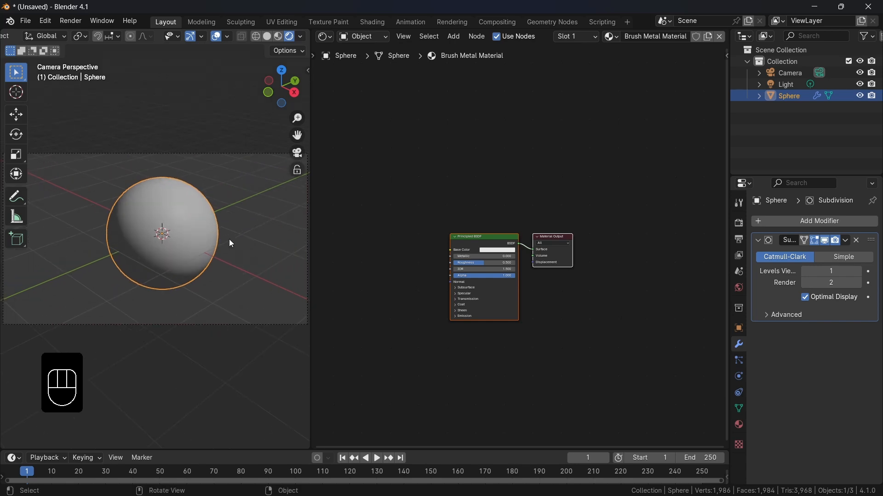
{"action": "mouse_move", "coordinate": [230, 238]}
{"action": "middle_mouse_down", "text": "shift"}
{"action": "mouse_move", "coordinate": [229, 260]}
{"action": "mouse_move", "coordinate": [245, 240]}
{"action": "middle_mouse_up", "text": "shift"}
{"action": "scroll", "coordinate": [229, 251], "scroll_direction": "up", "scroll_amount": 2}
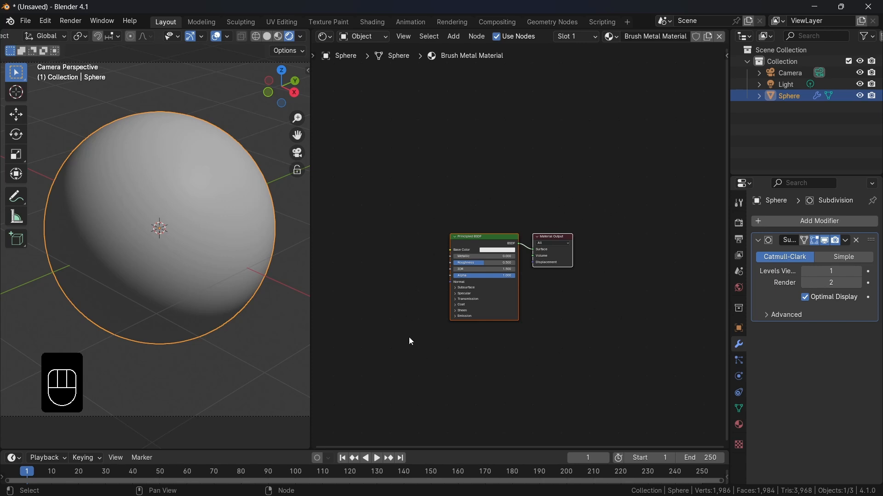
- Make sure the Node Wrangler add-on is enabled and save the preferences
{"action": "left_click", "coordinate": [46, 22]}
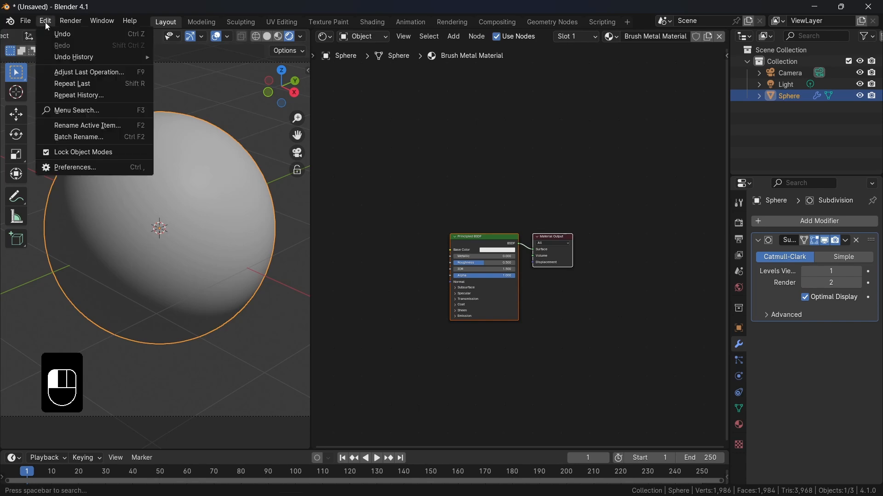
{"action": "left_click", "coordinate": [74, 171]}
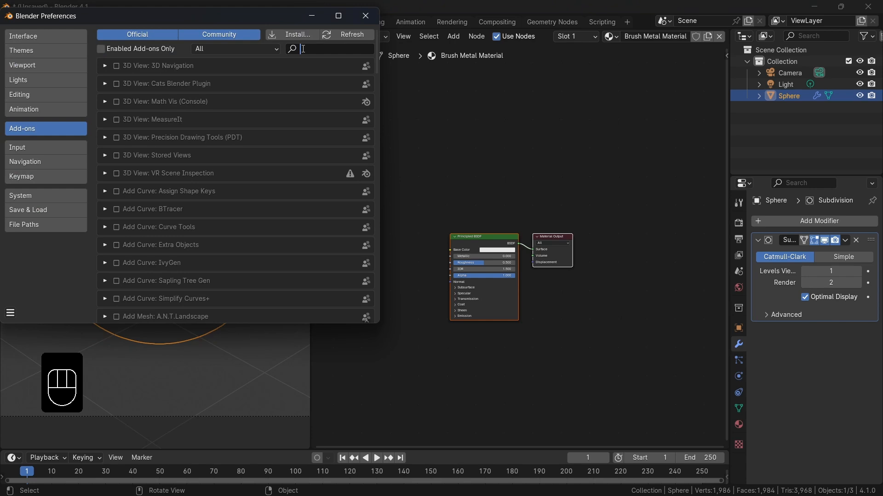
{"action": "type", "text": "wrangl"}
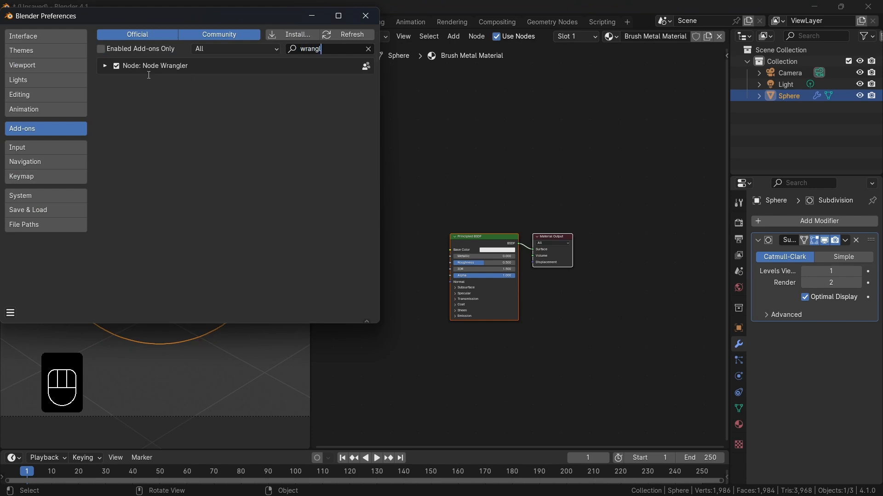
{"action": "left_click", "coordinate": [115, 66]}
{"action": "left_click", "coordinate": [116, 67]}
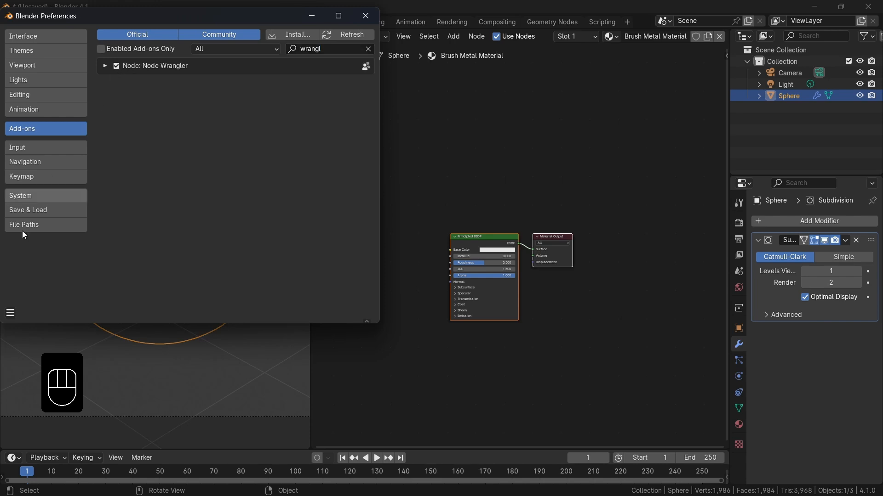
{"action": "left_click", "coordinate": [10, 313]}
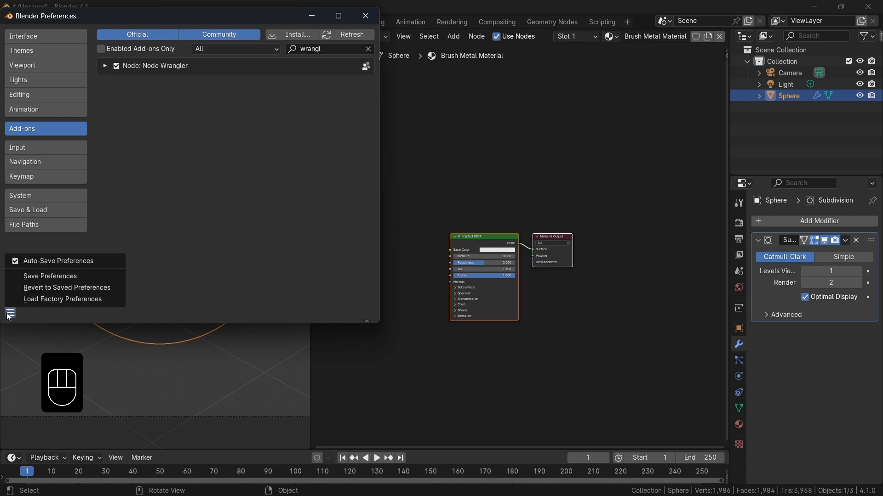
{"action": "left_click", "coordinate": [29, 276]}
{"action": "left_click", "coordinate": [366, 16]}
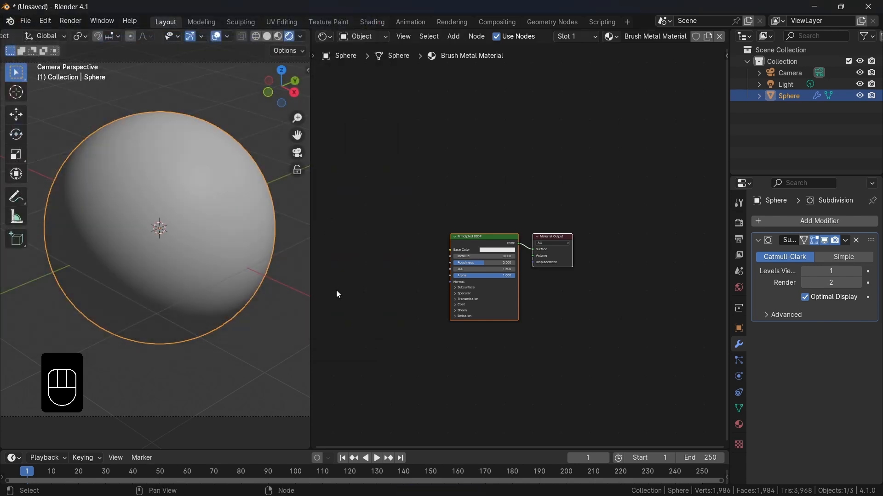
- Move the Principled BSDF and Material Output nodes together to the right to make room for texture nodes
{"action": "left_click", "coordinate": [490, 212]}
{"action": "left_click", "coordinate": [486, 238]}
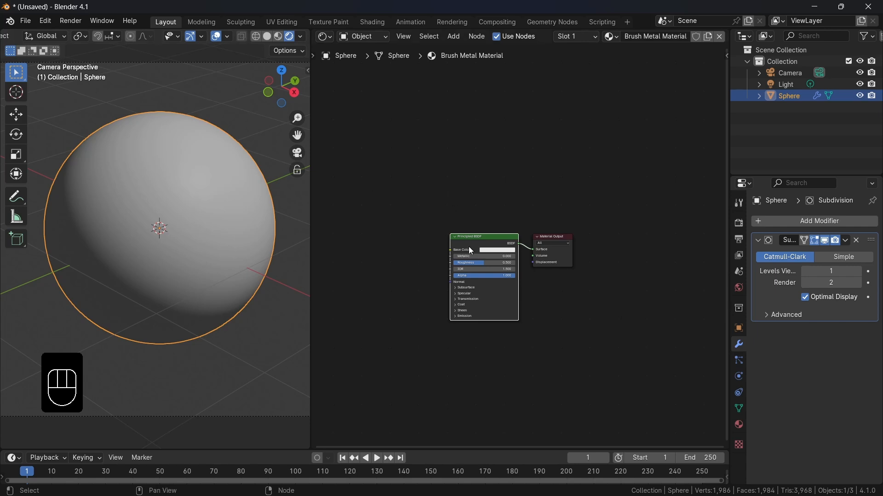
{"action": "left_click_drag", "start_coordinate": [418, 208], "coordinate": [630, 354]}
{"action": "left_click_drag", "start_coordinate": [513, 239], "coordinate": [609, 215]}
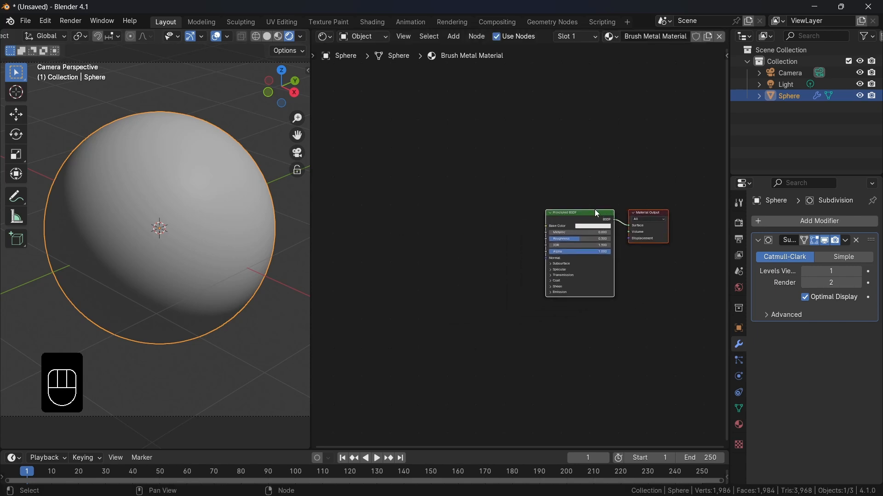
- Add a Noise Texture node to the left of the Principled BSDF node
{"action": "left_click", "coordinate": [445, 237]}
{"action": "key", "text": "shift+a"}
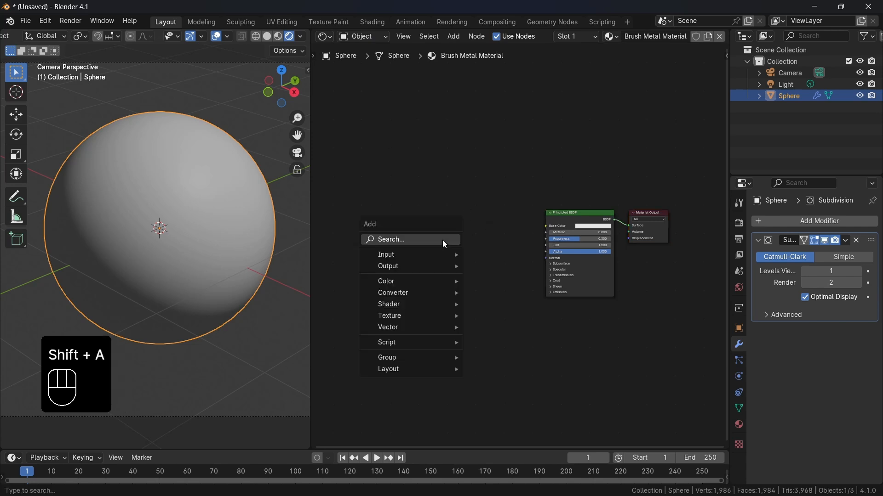
{"action": "left_click", "coordinate": [443, 240]}
{"action": "type", "text": "noise"}
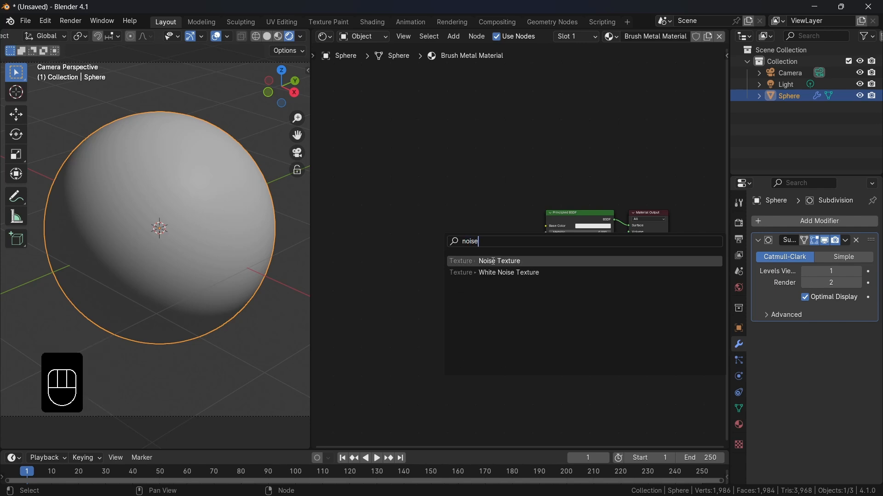
{"action": "left_click", "coordinate": [491, 261]}
{"action": "left_click", "coordinate": [505, 216]}
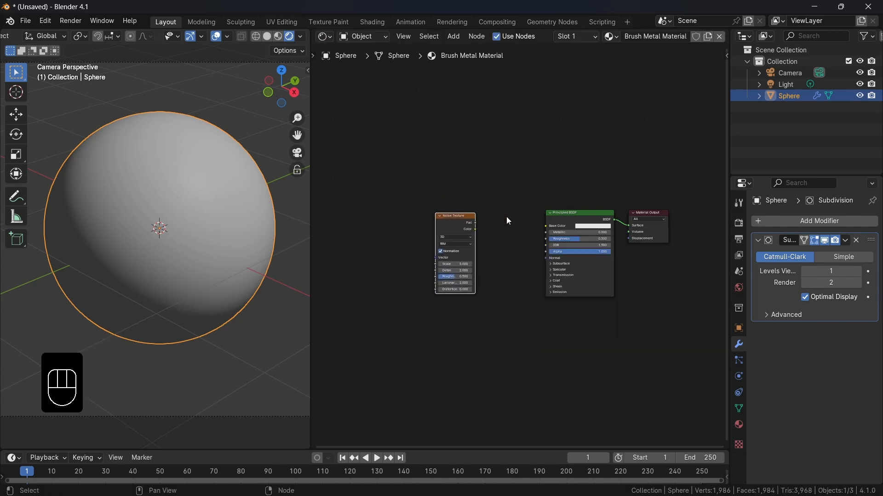
- Preview the Noise Texture node directly on the sphere by routing it to the Material Output
{"action": "scroll", "coordinate": [506, 217], "scroll_direction": "up", "scroll_amount": 2}
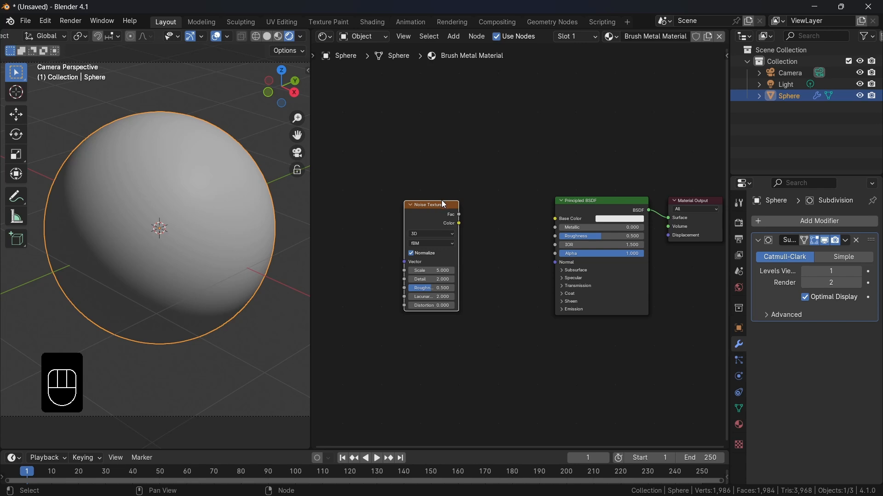
{"action": "key", "text": "ctrl"}
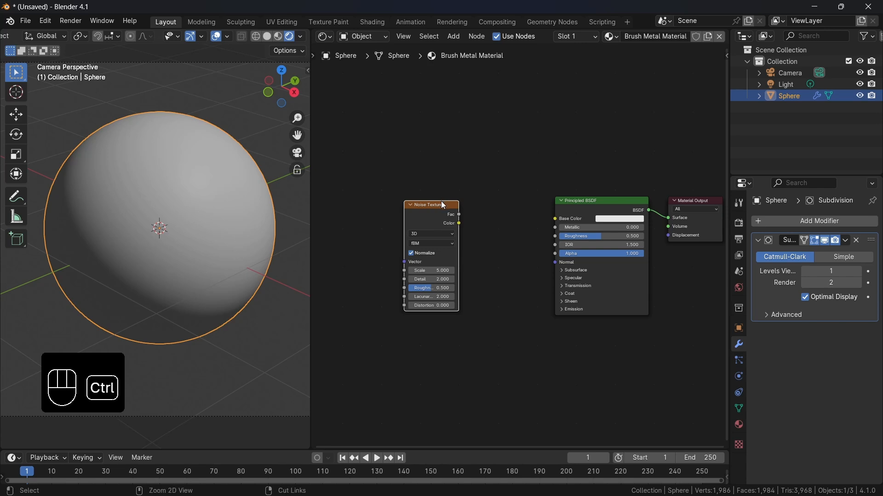
{"action": "key", "text": "shift"}
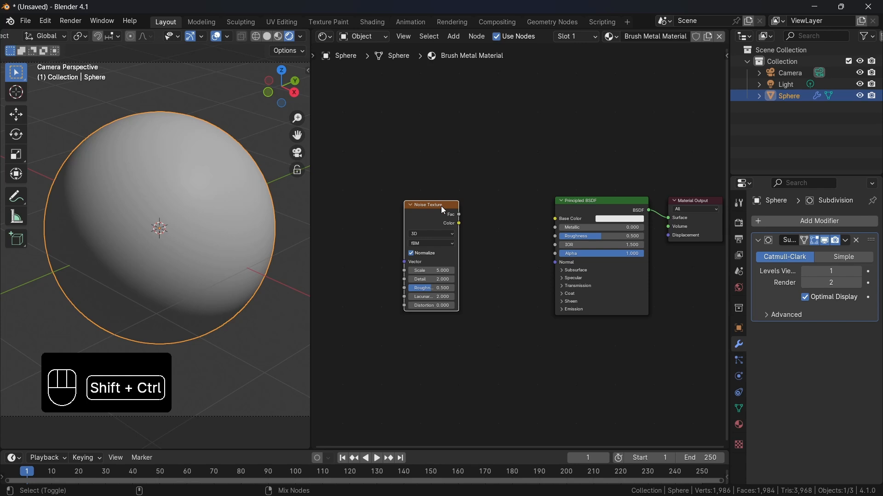
{"action": "left_click", "coordinate": [440, 205], "text": "ctrl+shift"}
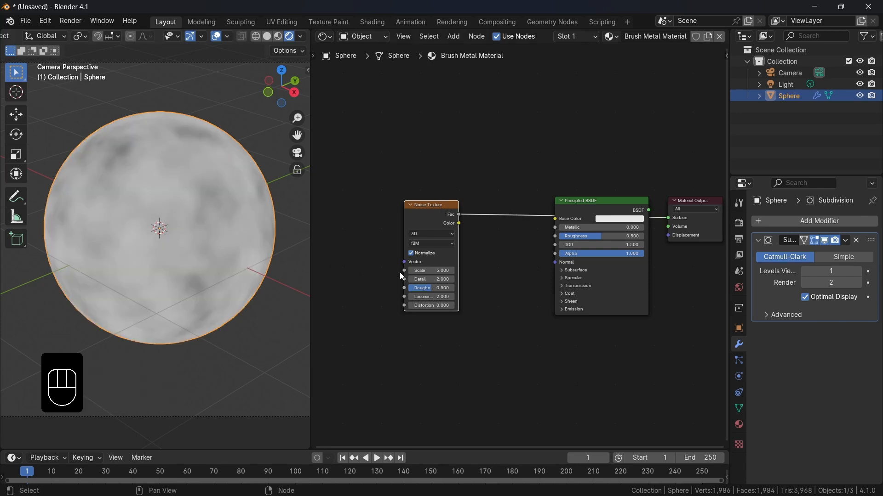
- Set the Noise Texture's Detail to 15 and its Roughness to 0.6
{"action": "left_click_drag", "start_coordinate": [436, 280], "coordinate": [488, 281]}
{"action": "double_click", "coordinate": [439, 288]}
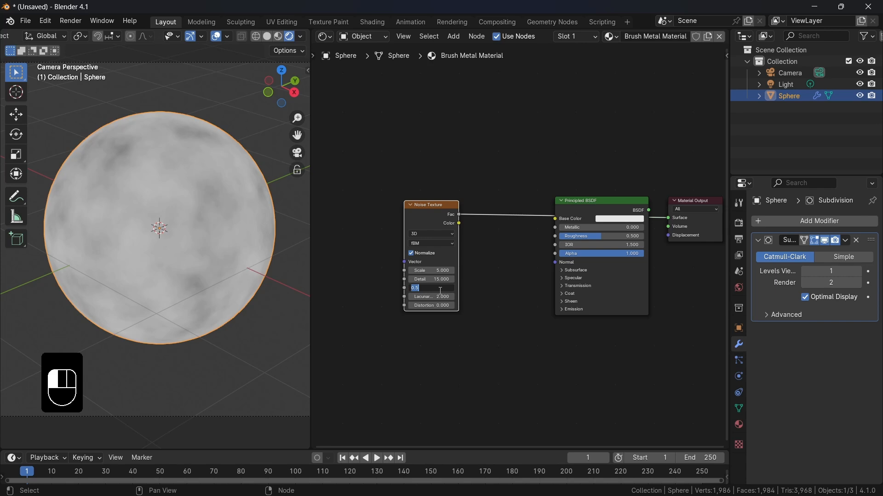
{"action": "left_click", "coordinate": [417, 288]}
{"action": "key", "text": "Return"}
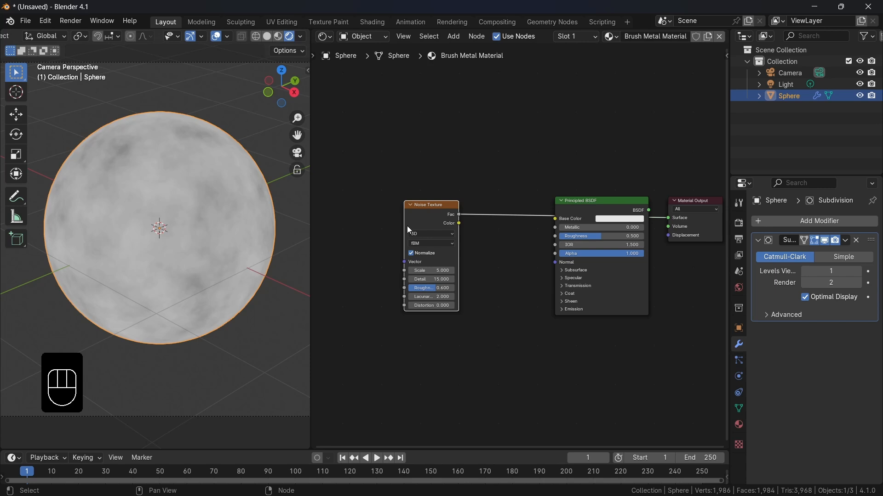
- Add Texture Coordinate and Mapping nodes to the Noise Texture and feed the Mapping node from the Object coordinates
{"action": "key", "text": "ctrl+t"}
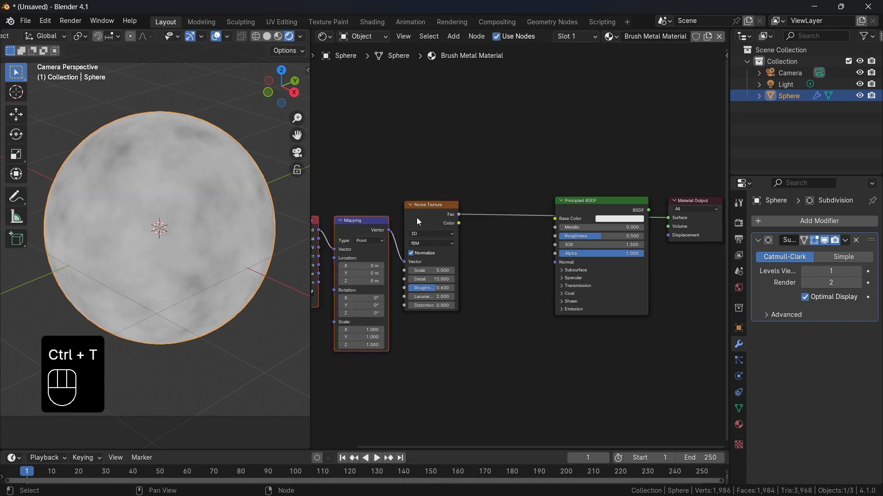
{"action": "middle_click_drag", "start_coordinate": [424, 195], "coordinate": [483, 156], "text": "shift"}
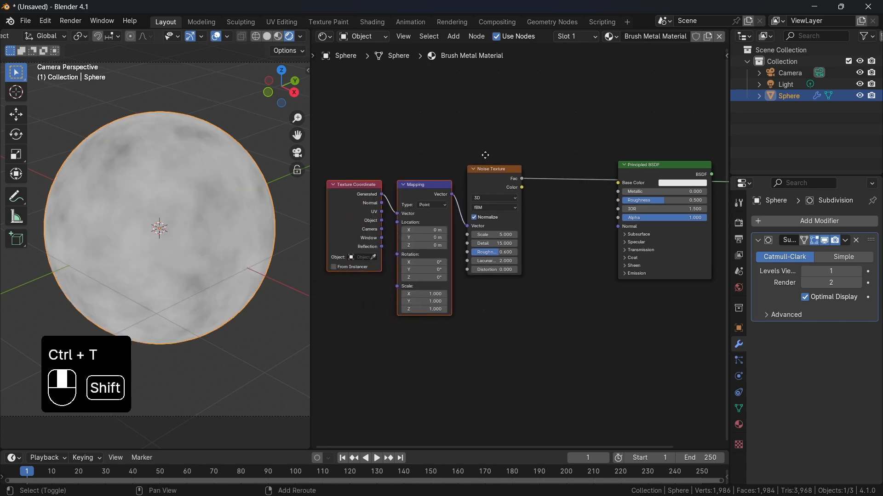
{"action": "left_click", "coordinate": [382, 220]}
{"action": "mouse_move", "coordinate": [382, 221]}
{"action": "left_mouse_down"}
{"action": "mouse_move", "coordinate": [398, 223]}
{"action": "mouse_move", "coordinate": [388, 237]}
{"action": "left_mouse_up"}
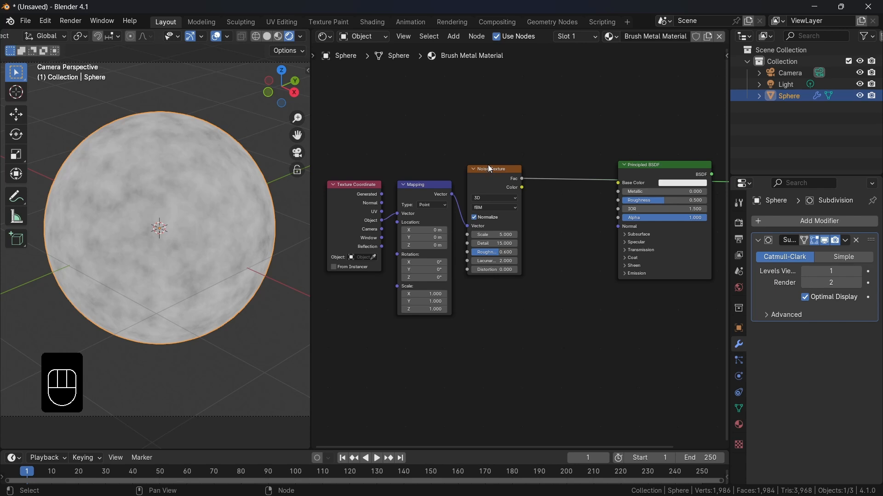
{"action": "left_click_drag", "start_coordinate": [490, 169], "coordinate": [488, 183]}
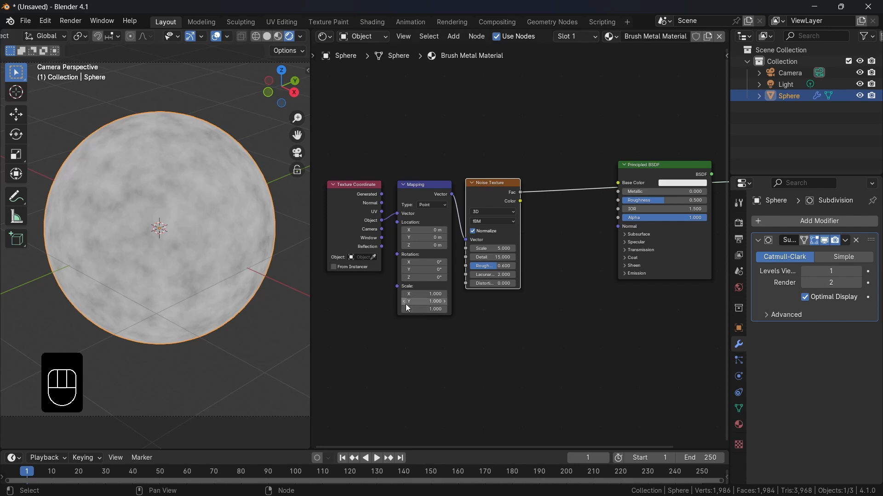
- Try stretching the noise with a Mapping X scale of 37.2, reset it to 1, and undo a trial Y scale change
{"action": "left_click_drag", "start_coordinate": [421, 291], "coordinate": [501, 291]}
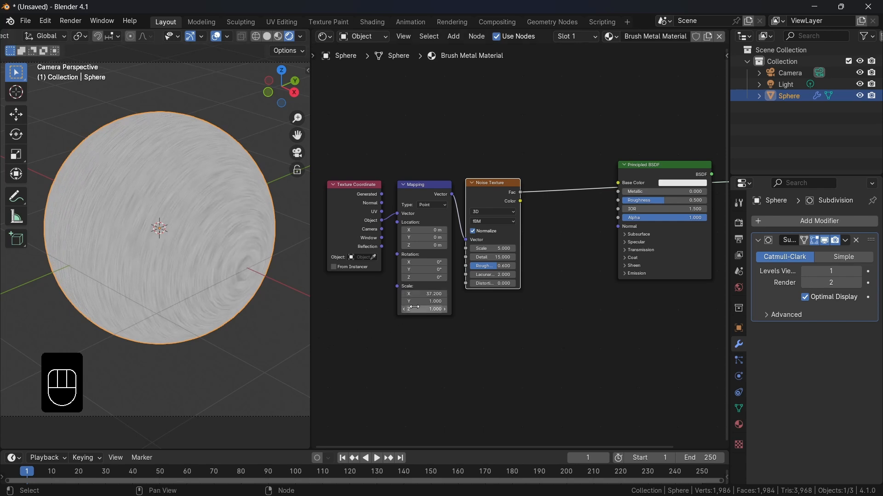
{"action": "double_click", "coordinate": [426, 294]}
{"action": "type", "text": "1"}
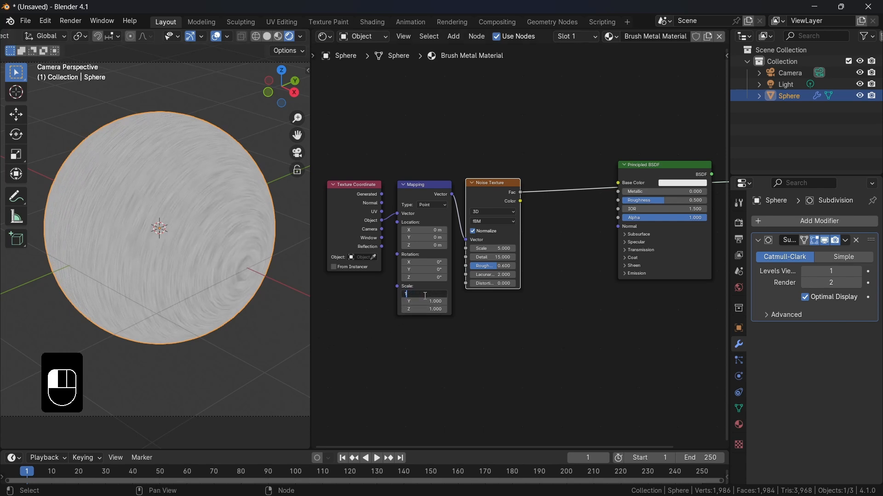
{"action": "key", "text": "Return"}
{"action": "left_click_drag", "start_coordinate": [426, 301], "coordinate": [458, 302]}
{"action": "key", "text": "ctrl+z"}
- Set the Mapping node's X scale to 50
{"action": "double_click", "coordinate": [420, 294]}
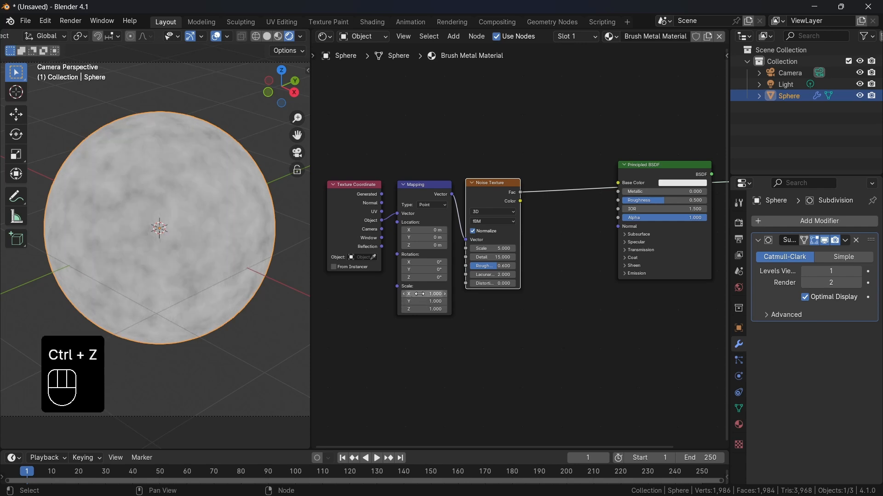
{"action": "type", "text": "50"}
{"action": "key", "text": "Return"}
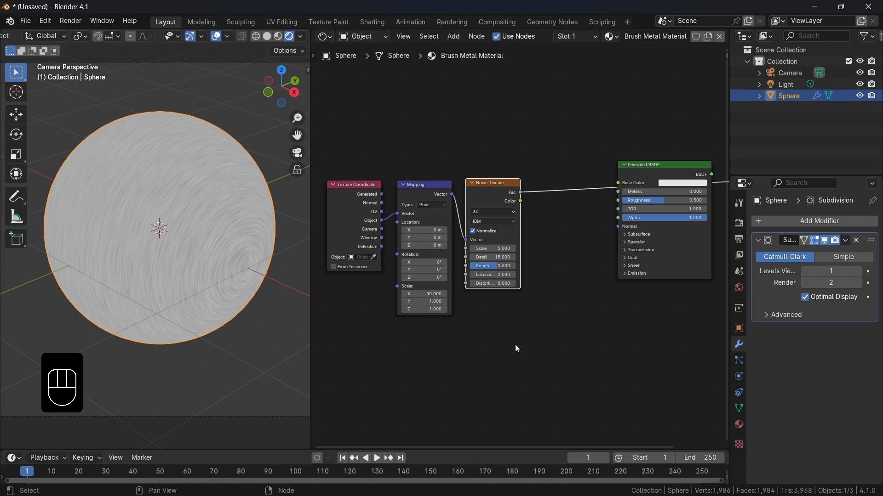
- Route the Principled BSDF back to the Material Output and connect the Noise Texture's Fac output to its Base Color
{"action": "left_click", "coordinate": [638, 170], "text": "ctrl+shift"}
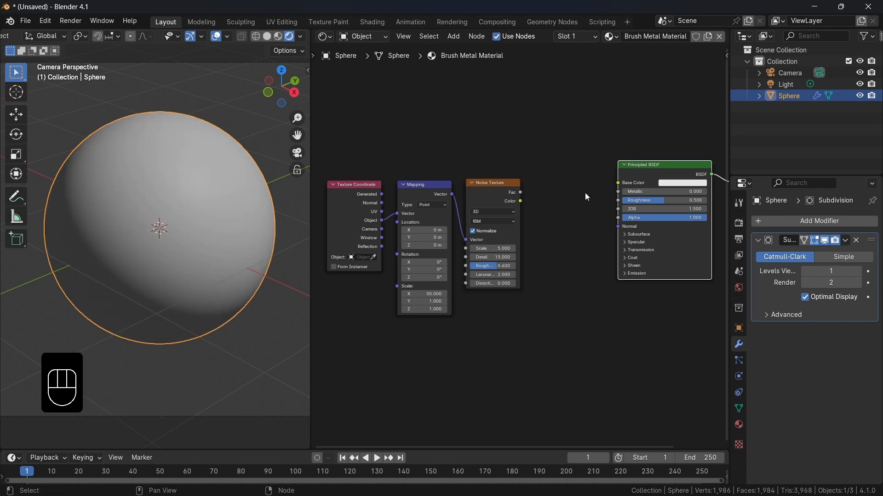
{"action": "left_click_drag", "start_coordinate": [521, 193], "coordinate": [617, 183]}
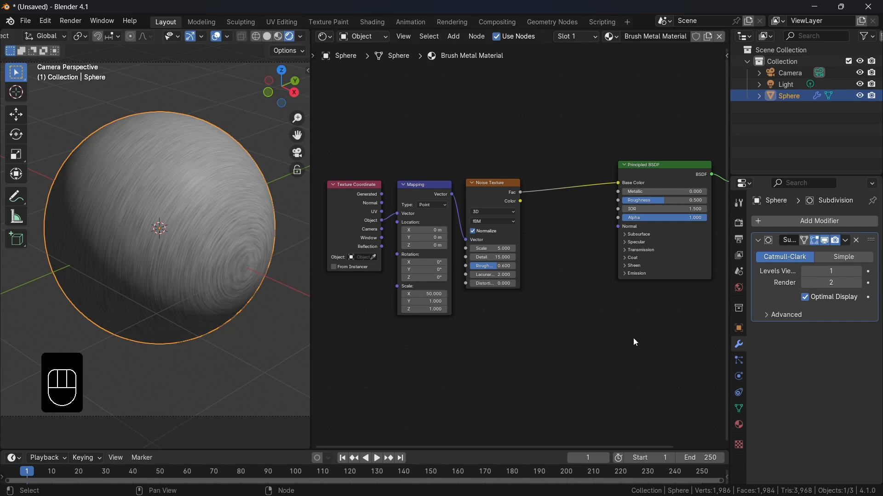
{"action": "middle_click_drag", "start_coordinate": [671, 340], "coordinate": [620, 339], "text": "shift"}
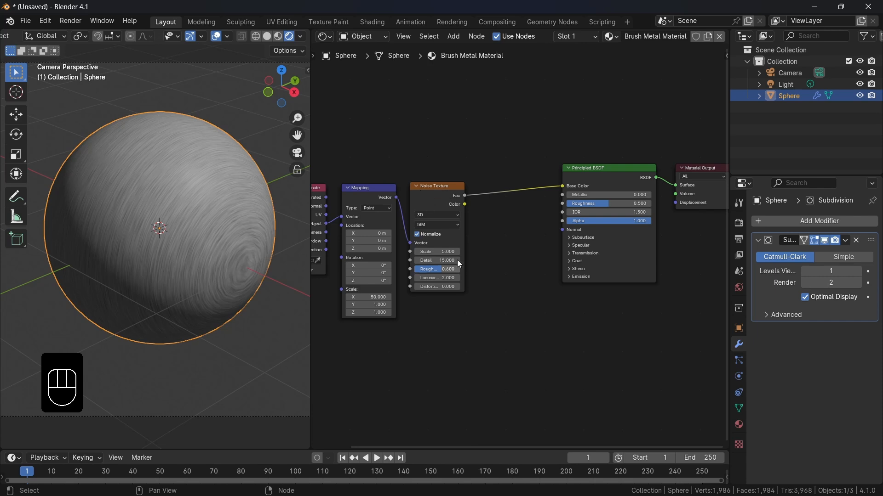
- Assign an Environment Texture to the world background color
{"action": "middle_click_drag", "start_coordinate": [222, 215], "coordinate": [236, 215]}
{"action": "scroll", "coordinate": [158, 237], "scroll_direction": "up", "scroll_amount": 3}
{"action": "scroll", "coordinate": [159, 237], "scroll_direction": "up", "scroll_amount": 4}
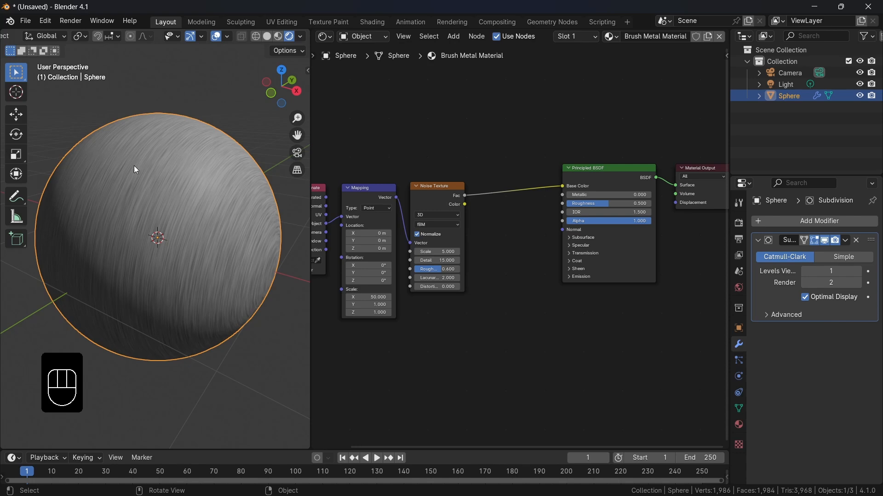
{"action": "middle_click_drag", "start_coordinate": [177, 215], "coordinate": [168, 213]}
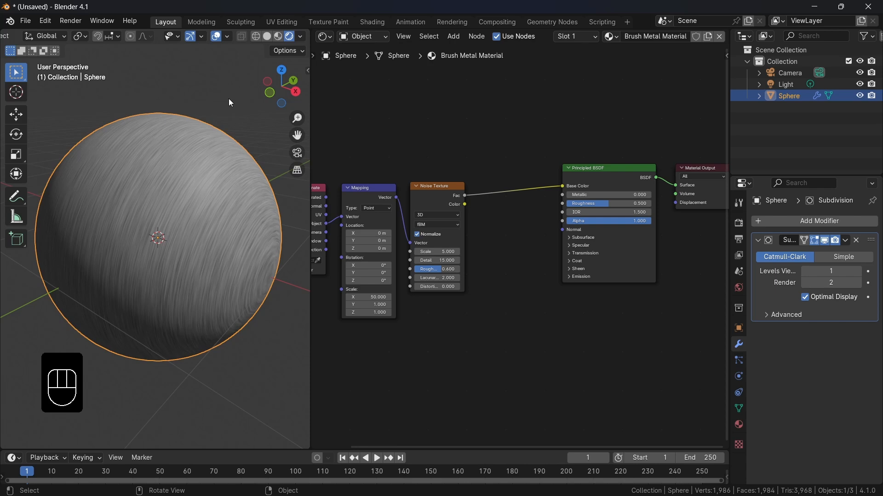
{"action": "left_click", "coordinate": [737, 290]}
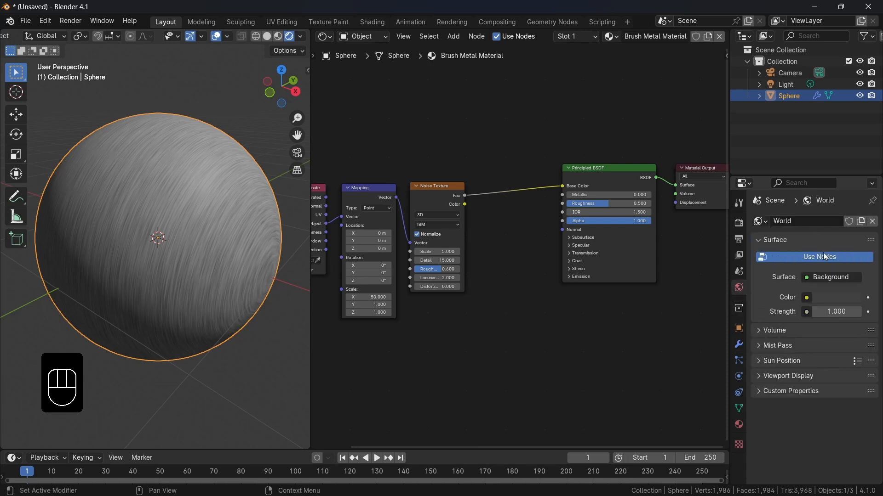
{"action": "left_click", "coordinate": [806, 299]}
{"action": "left_click", "coordinate": [807, 298]}
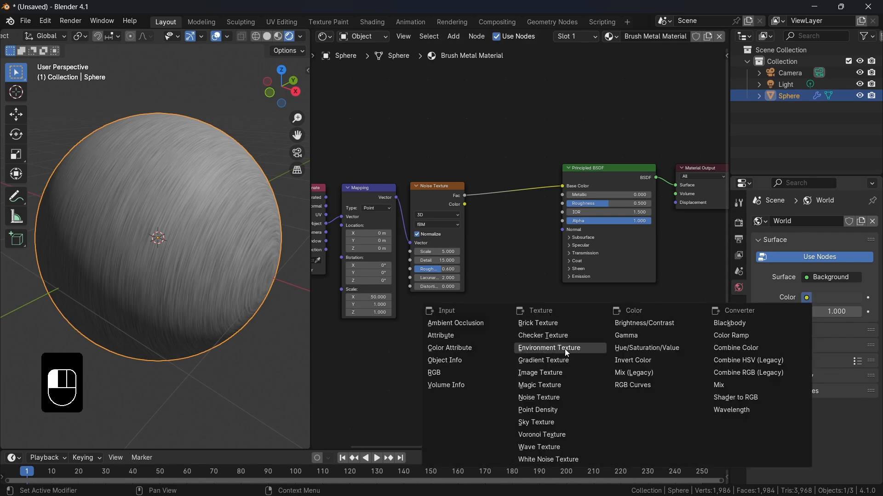
{"action": "left_click", "coordinate": [550, 349]}
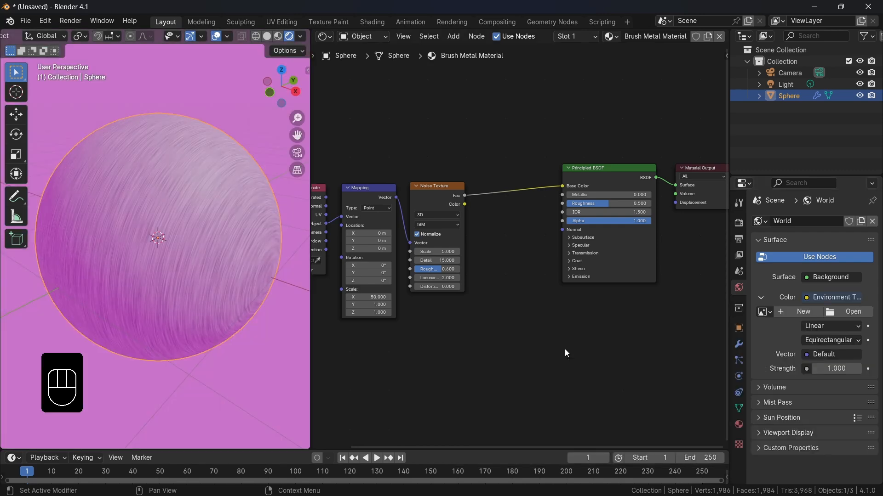
- Load photo_studio_broadway_hall_2k.exr from D:\Genap 2023-2024\MUDIA\Textures\HDR as the world's environment image
{"action": "left_click", "coordinate": [845, 312]}
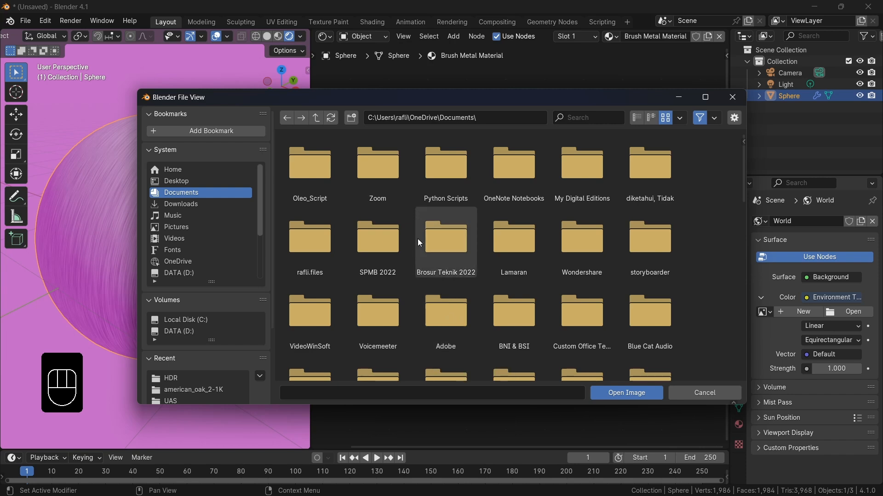
{"action": "left_click", "coordinate": [189, 331]}
{"action": "left_click", "coordinate": [384, 192]}
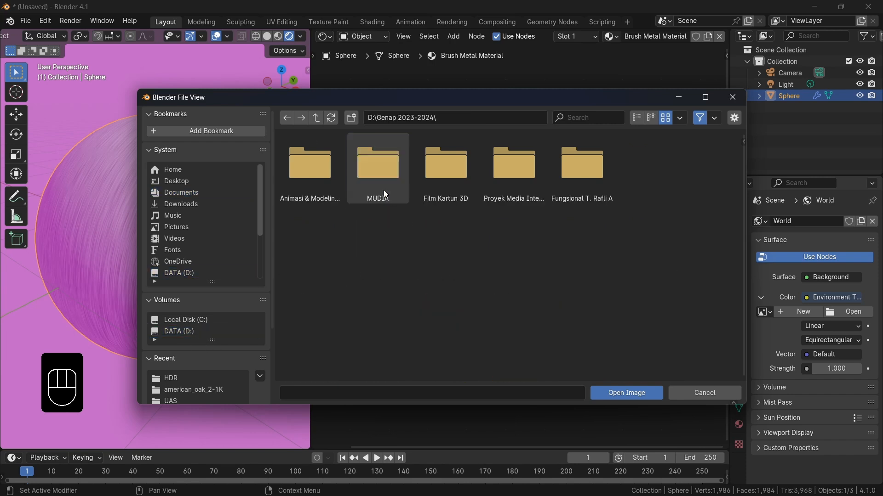
{"action": "left_click", "coordinate": [375, 188]}
{"action": "double_click", "coordinate": [308, 187]}
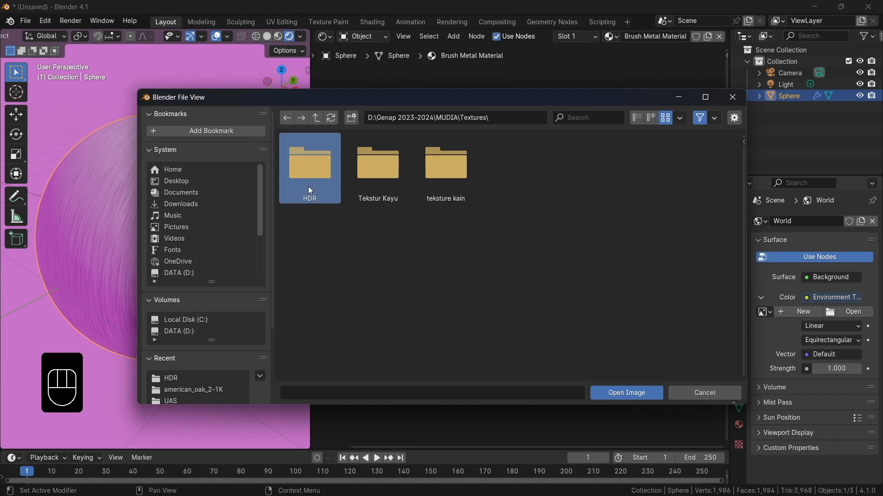
{"action": "double_click", "coordinate": [308, 186]}
{"action": "left_click", "coordinate": [307, 186]}
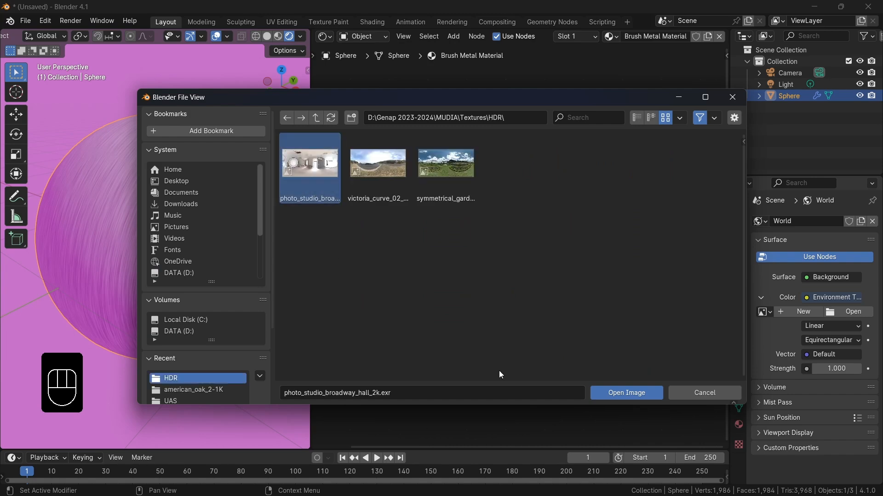
{"action": "left_click", "coordinate": [621, 390]}
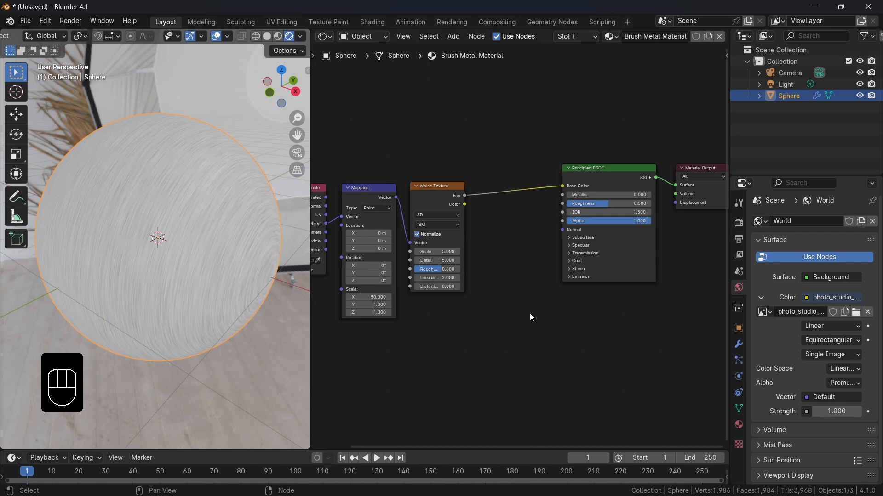
- Switch to the Edge browser and look through the HDRIs collection on the Poly Haven site
{"action": "mouse_move", "coordinate": [404, 492]}
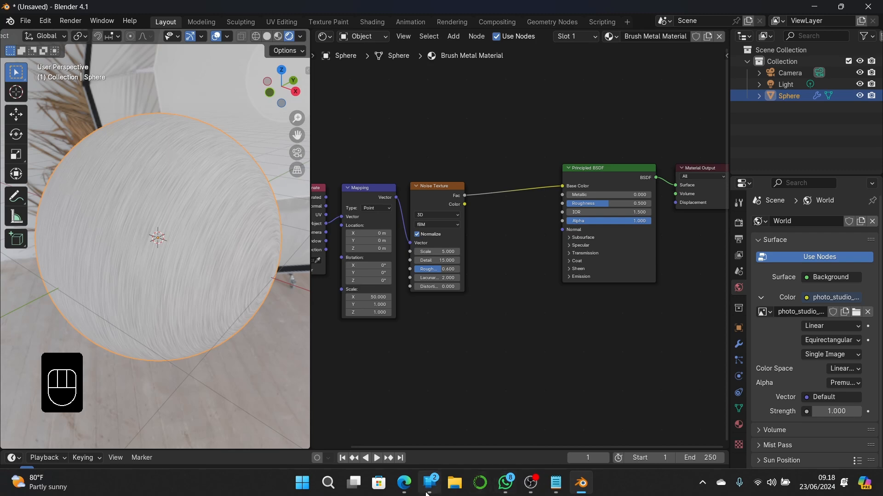
{"action": "left_click", "coordinate": [404, 492]}
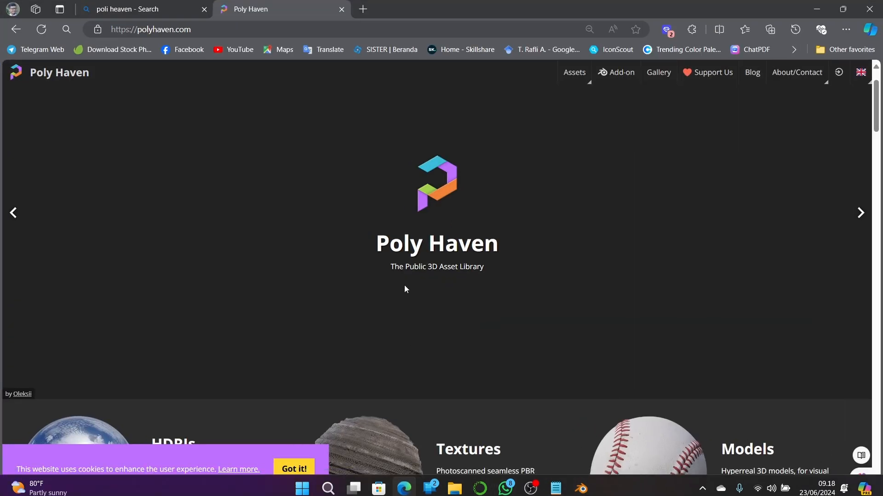
{"action": "scroll", "coordinate": [404, 286], "scroll_direction": "down", "scroll_amount": 5}
{"action": "scroll", "coordinate": [406, 286], "scroll_direction": "down", "scroll_amount": 2}
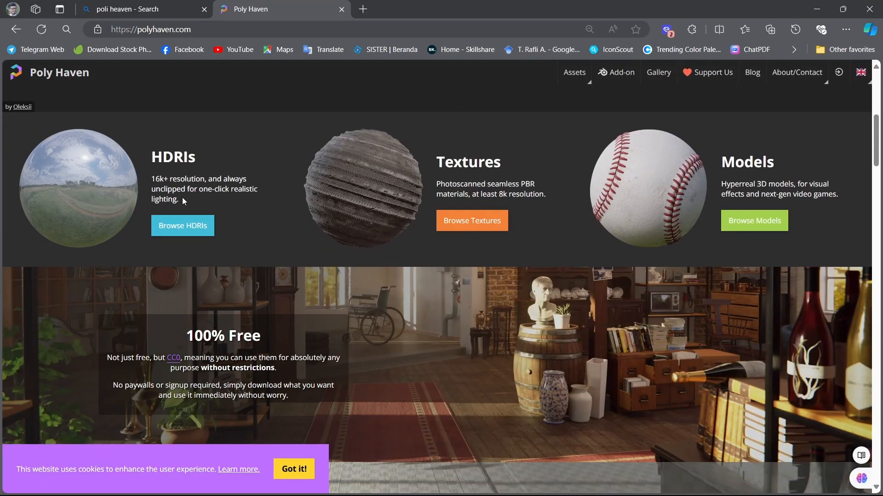
{"action": "left_click", "coordinate": [184, 226]}
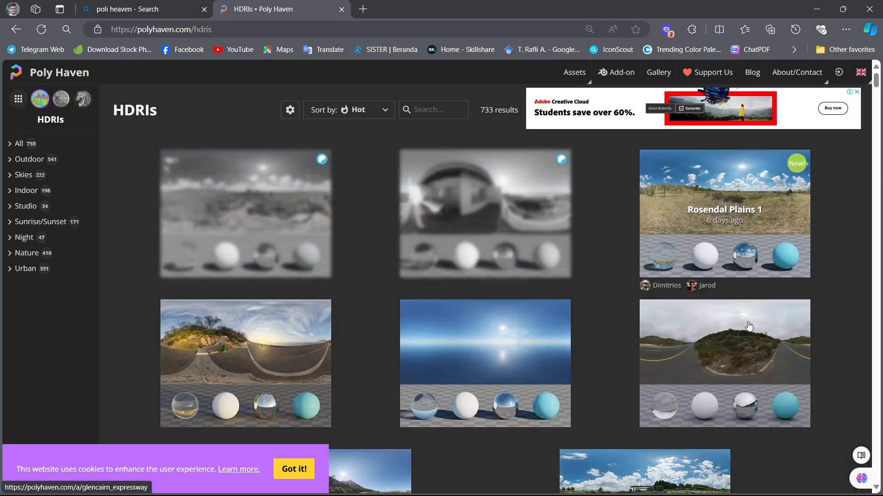
{"action": "scroll", "coordinate": [285, 363], "scroll_direction": "down", "scroll_amount": 3}
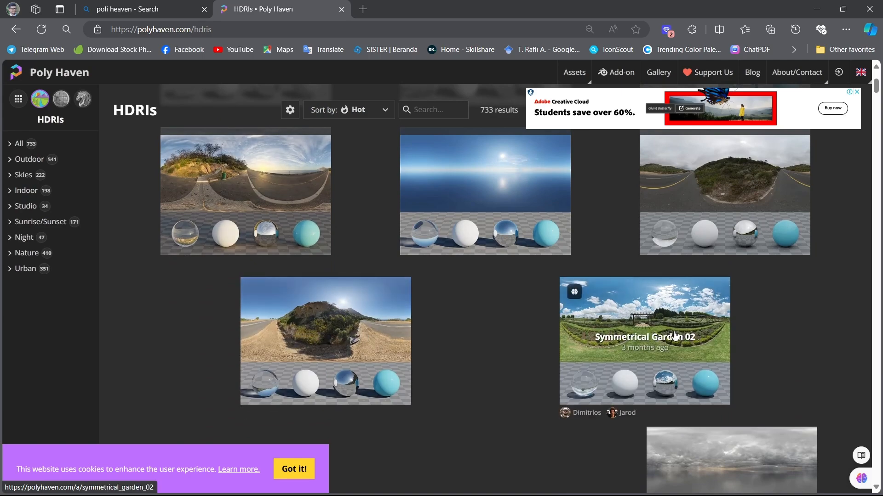
{"action": "scroll", "coordinate": [735, 342], "scroll_direction": "down", "scroll_amount": 5}
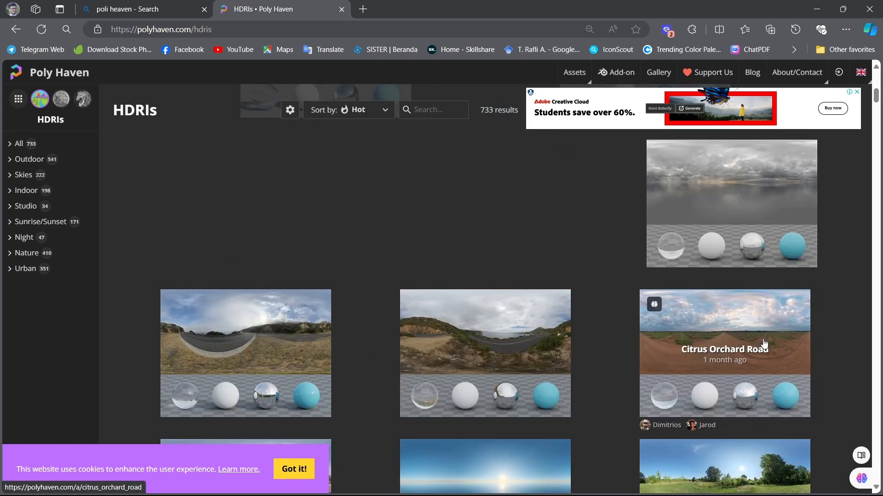
{"action": "scroll", "coordinate": [764, 342], "scroll_direction": "up", "scroll_amount": 4}
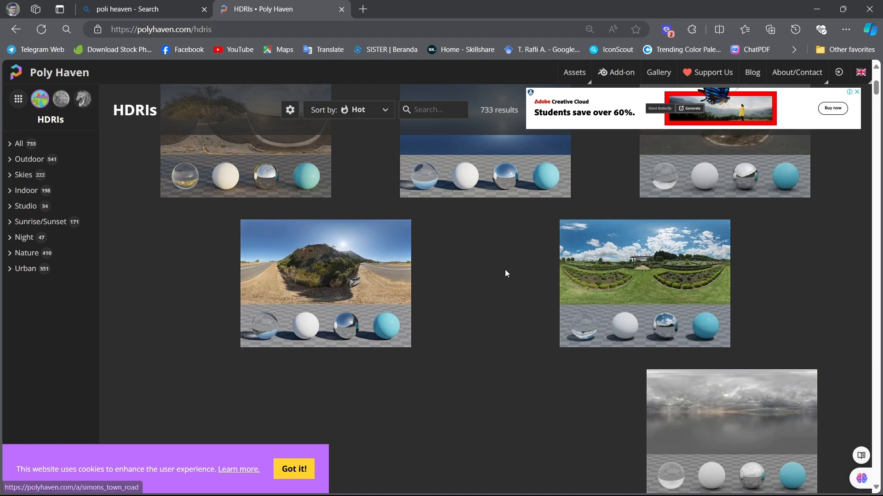
{"action": "scroll", "coordinate": [712, 418], "scroll_direction": "down", "scroll_amount": 5}
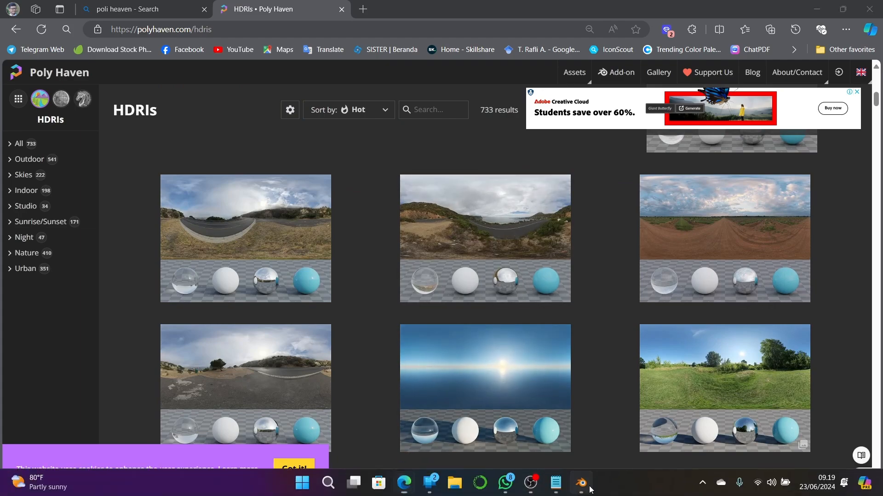
- Switch back to Blender and make the render film background transparent so the HDRI no longer shows behind the sphere
{"action": "left_click", "coordinate": [580, 483]}
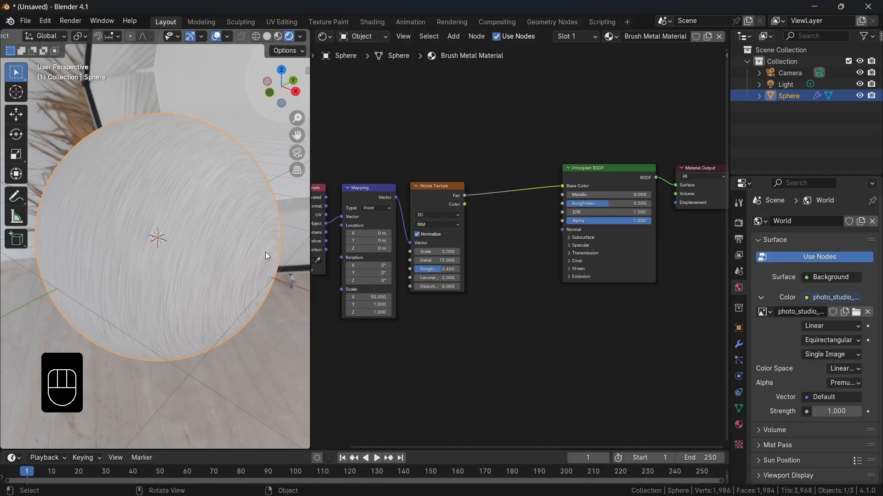
{"action": "scroll", "coordinate": [267, 256], "scroll_direction": "down", "scroll_amount": 2}
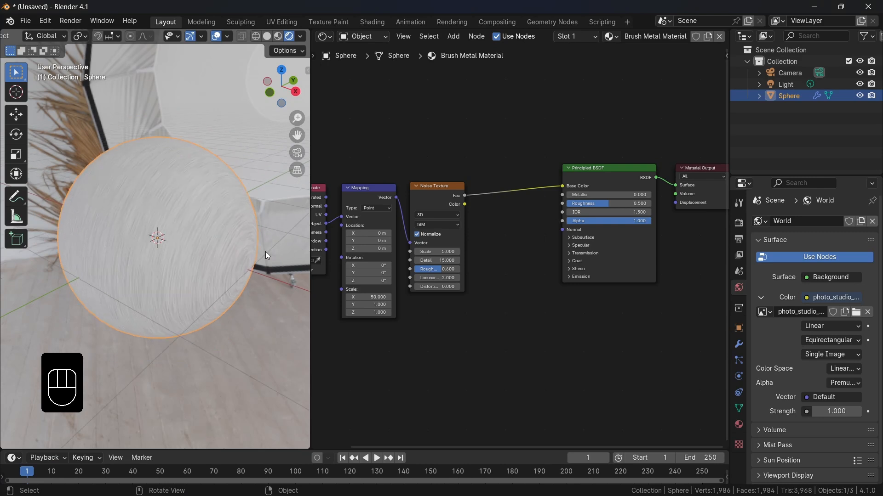
{"action": "scroll", "coordinate": [267, 256], "scroll_direction": "down", "scroll_amount": 2}
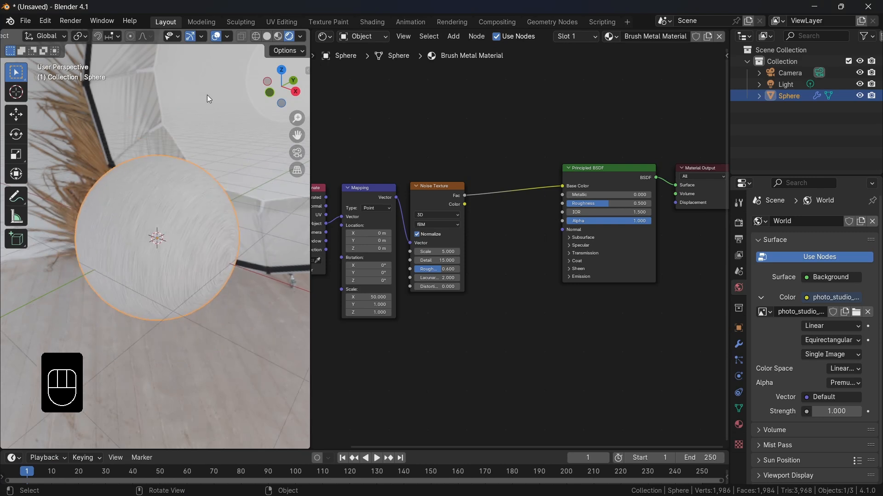
{"action": "scroll", "coordinate": [218, 152], "scroll_direction": "up", "scroll_amount": 2}
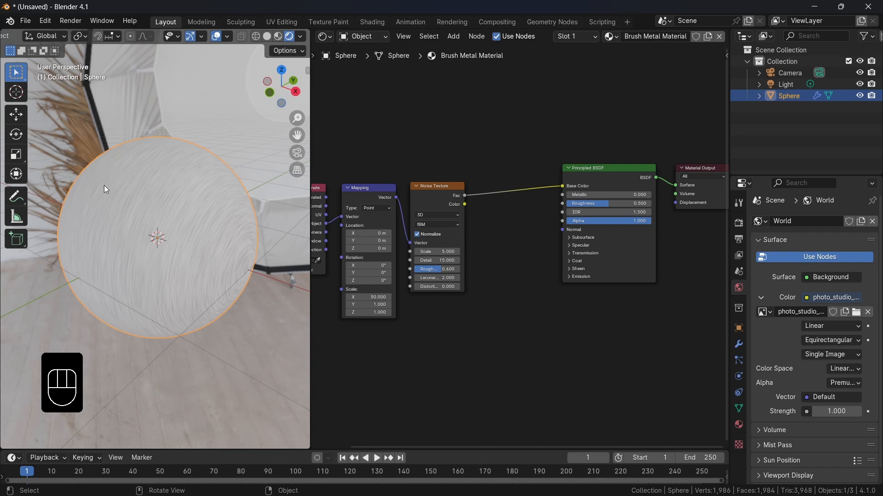
{"action": "left_click", "coordinate": [739, 222]}
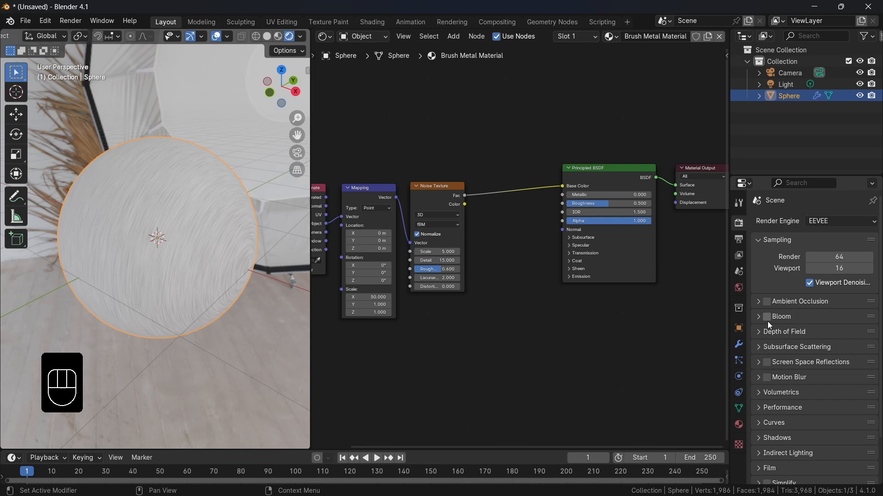
{"action": "scroll", "coordinate": [776, 440], "scroll_direction": "down", "scroll_amount": 2}
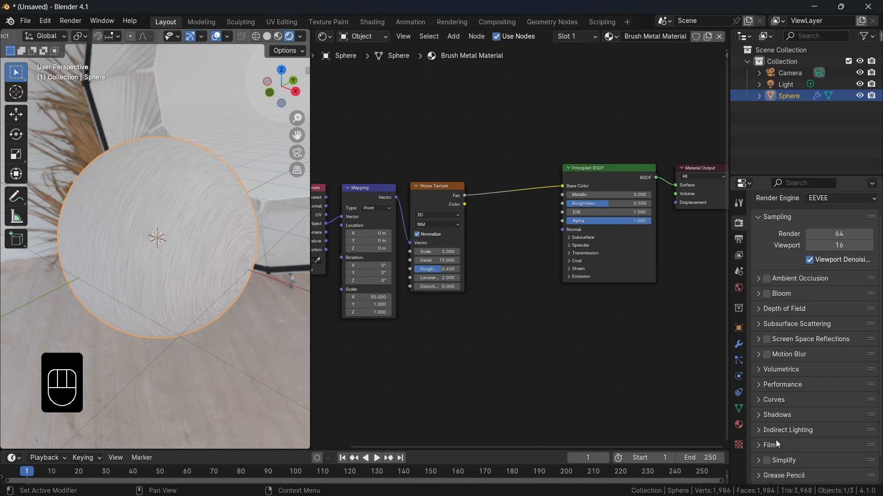
{"action": "left_click", "coordinate": [759, 444]}
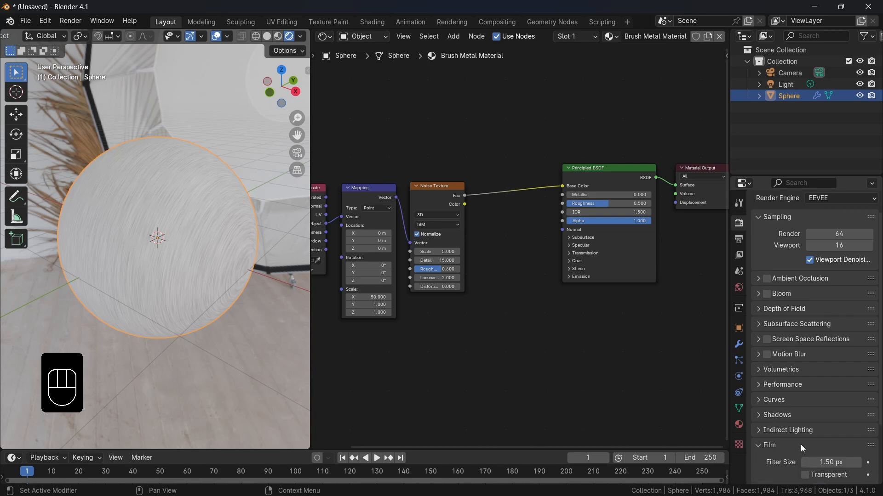
{"action": "left_click", "coordinate": [805, 474]}
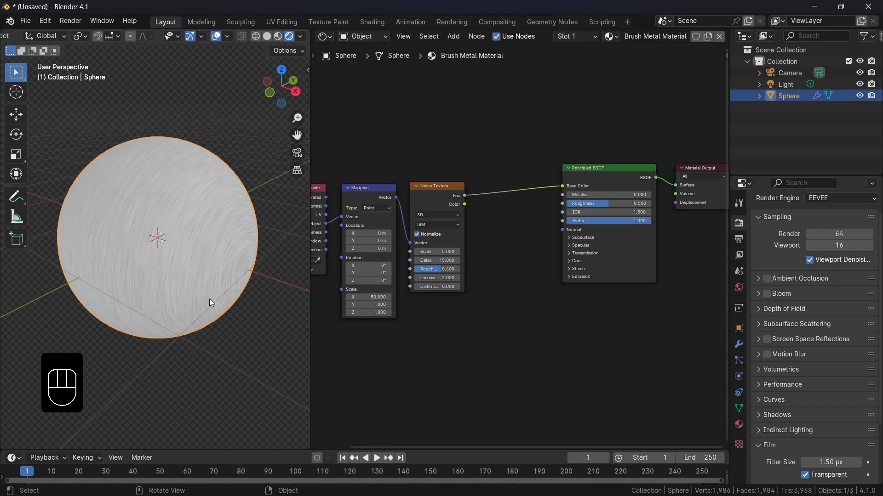
{"action": "mouse_move", "coordinate": [193, 279]}
{"action": "middle_mouse_down"}
{"action": "mouse_move", "coordinate": [226, 270]}
{"action": "mouse_move", "coordinate": [247, 235]}
{"action": "mouse_move", "coordinate": [196, 287]}
{"action": "middle_mouse_up"}
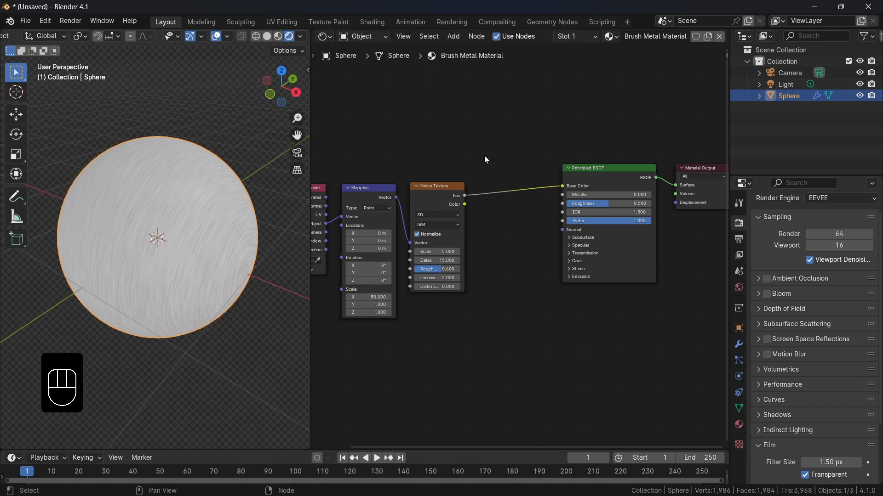
- Insert a Color Ramp node on the link between the Noise Texture's Fac output and the Principled BSDF's Base Color
{"action": "key", "text": "shift"}
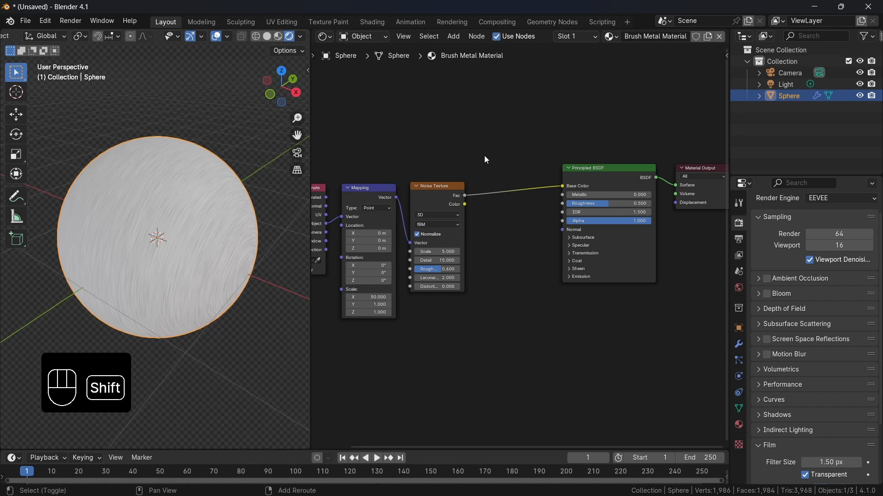
{"action": "key", "text": "shift+a"}
{"action": "type", "text": "r"}
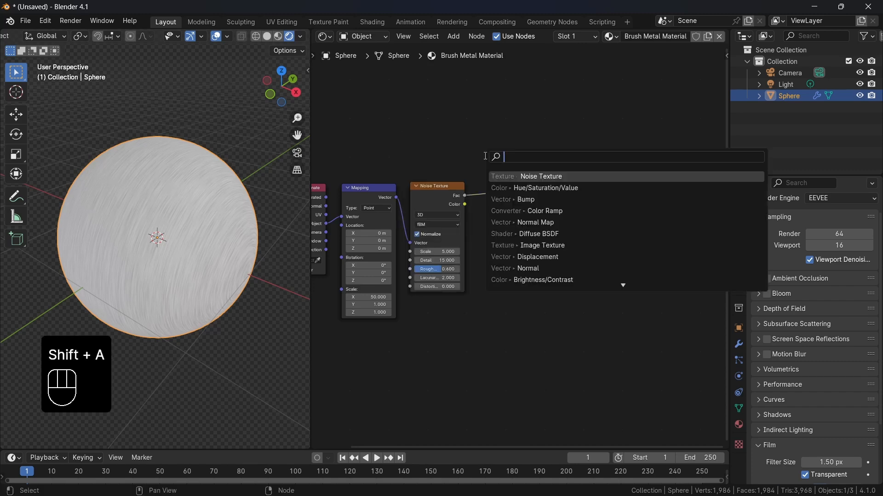
{"action": "type", "text": "amp"}
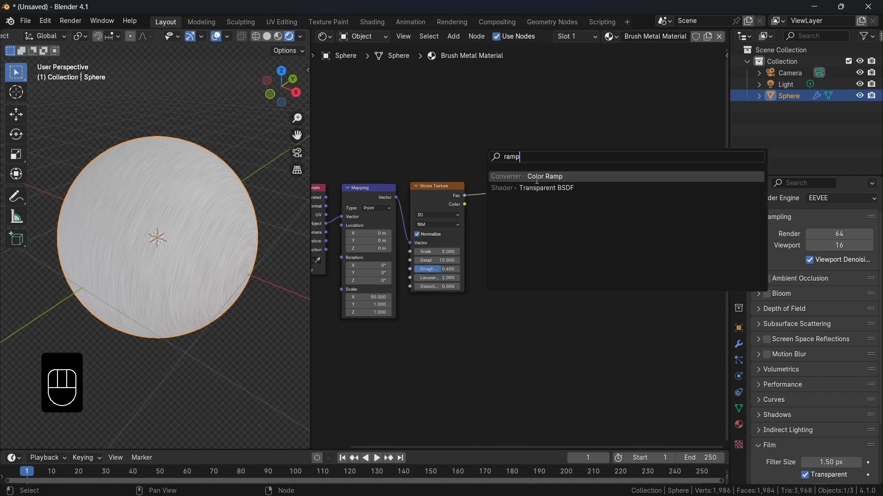
{"action": "key", "text": "Return"}
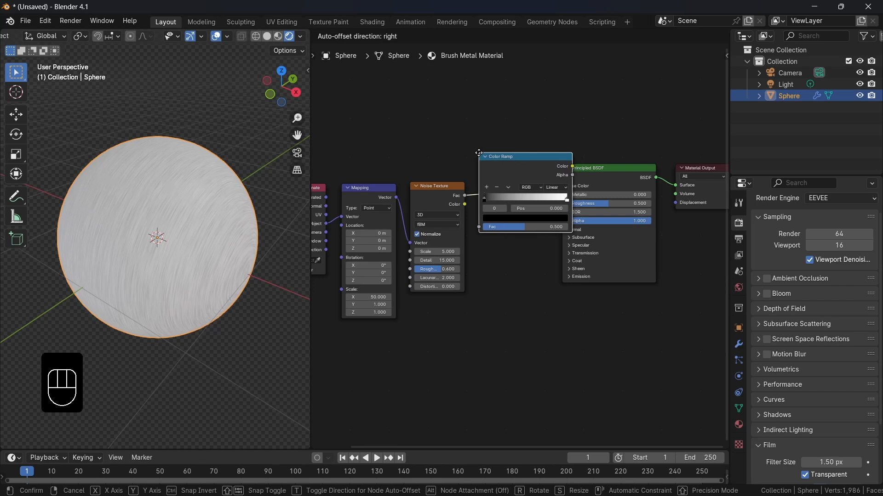
{"action": "left_click", "coordinate": [479, 153]}
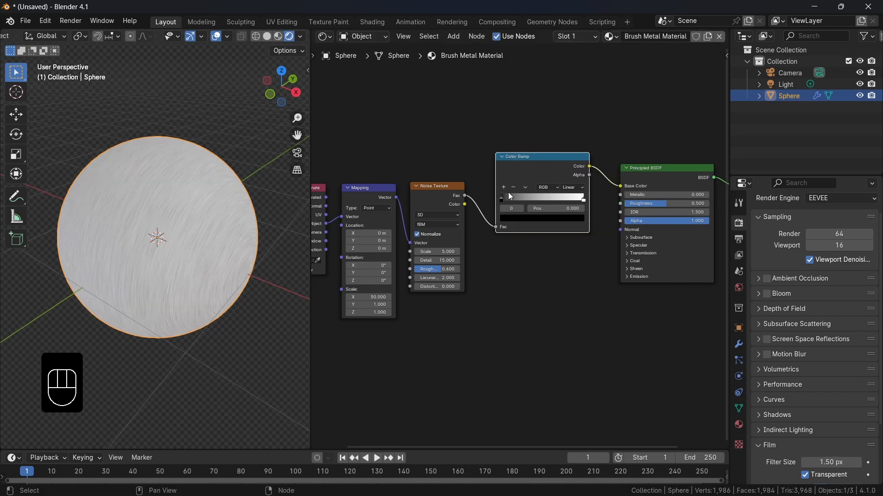
- Move the Color Ramp's black stop to position 0.327 and its white stop to 0.749
{"action": "left_click_drag", "start_coordinate": [502, 199], "coordinate": [526, 224]}
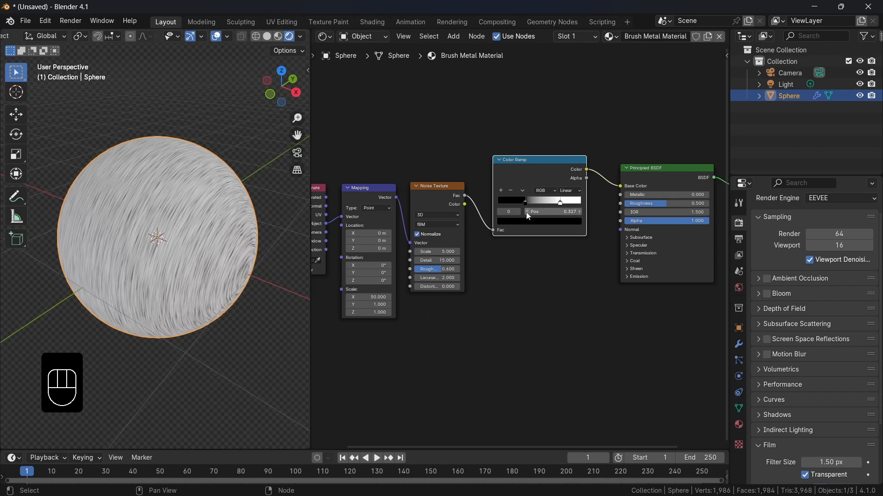
{"action": "middle_click_drag", "start_coordinate": [166, 242], "coordinate": [178, 232]}
{"action": "scroll", "coordinate": [178, 232], "scroll_direction": "up", "scroll_amount": 6}
{"action": "scroll", "coordinate": [178, 231], "scroll_direction": "down", "scroll_amount": 4}
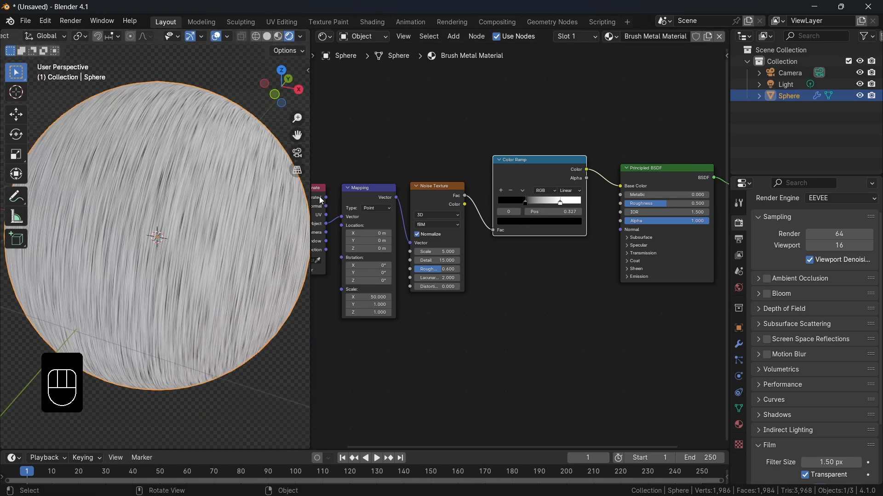
- Set the color of the Color Ramp's black stop to hex 777777
{"action": "left_click", "coordinate": [536, 222]}
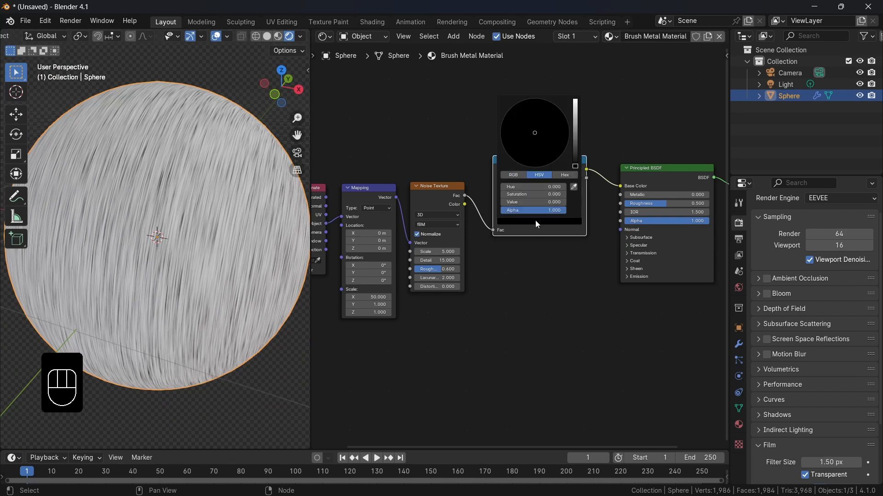
{"action": "left_click", "coordinate": [575, 149]}
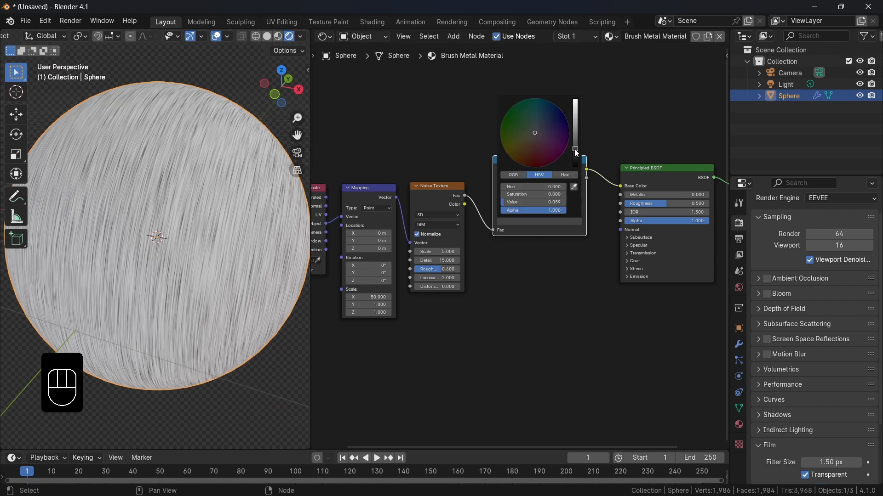
{"action": "left_click", "coordinate": [562, 175]}
{"action": "left_click", "coordinate": [525, 187]}
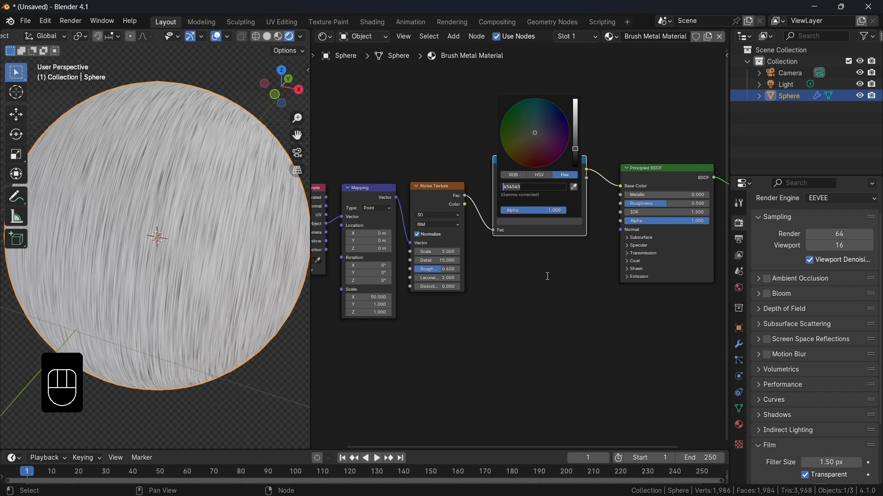
{"action": "type", "text": "77"}
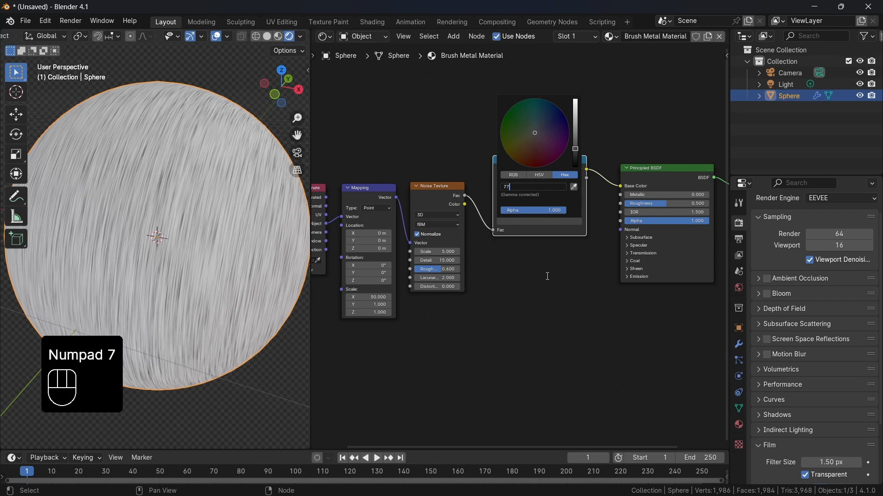
{"action": "type", "text": "7777"}
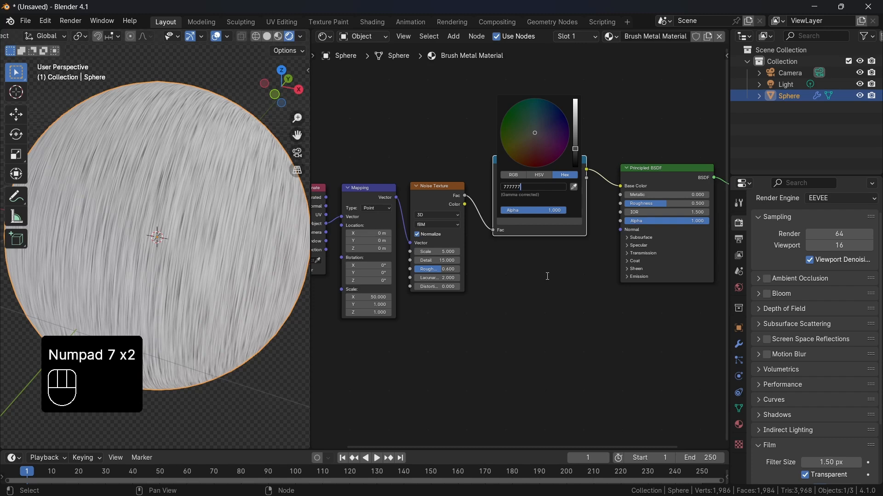
{"action": "key", "text": "Return"}
{"action": "left_click", "coordinate": [549, 282]}
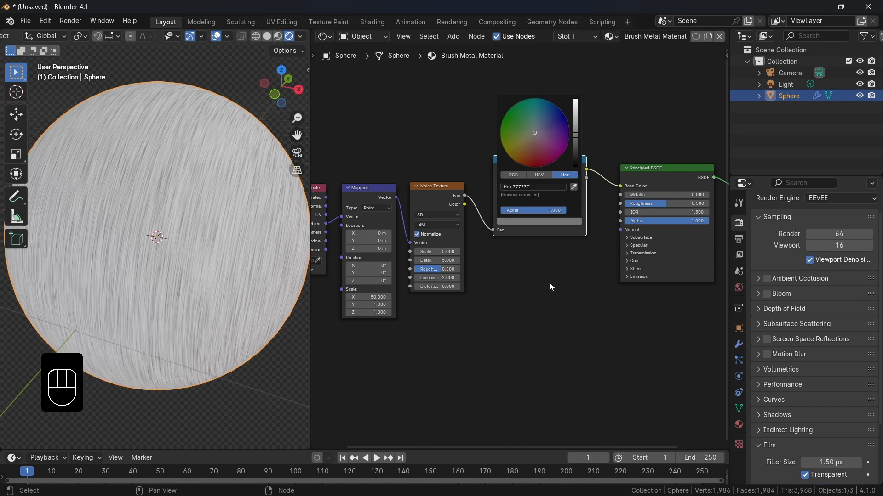
- Set the color of the Color Ramp's white stop to hex BBBBBB
{"action": "left_click", "coordinate": [560, 202]}
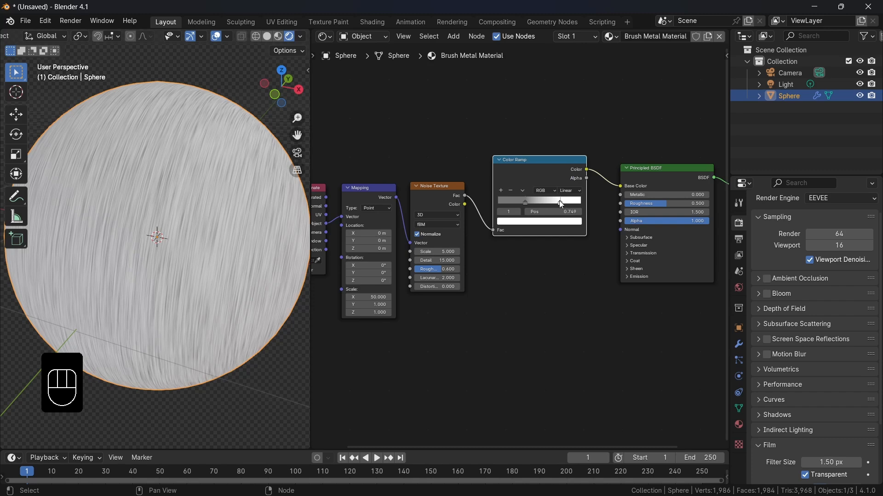
{"action": "left_click", "coordinate": [560, 225]}
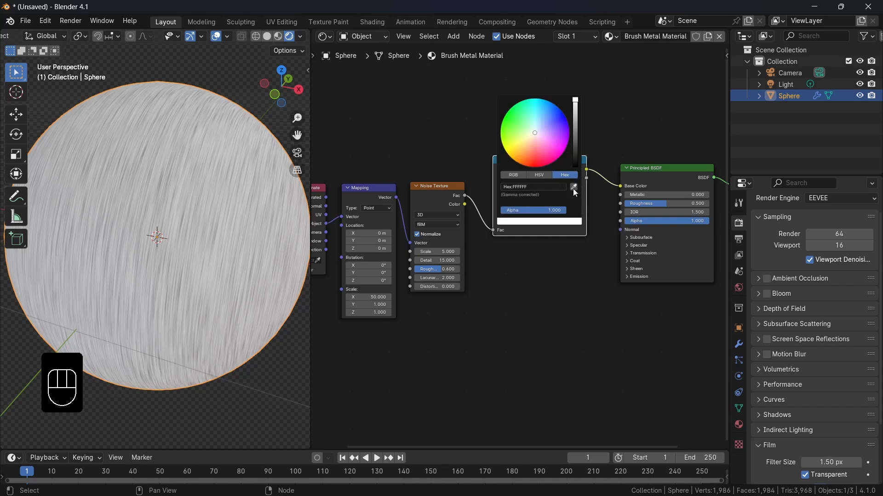
{"action": "mouse_move", "coordinate": [575, 102]}
{"action": "left_mouse_down"}
{"action": "mouse_move", "coordinate": [575, 113]}
{"action": "mouse_move", "coordinate": [575, 106]}
{"action": "left_mouse_up"}
{"action": "left_click", "coordinate": [520, 187]}
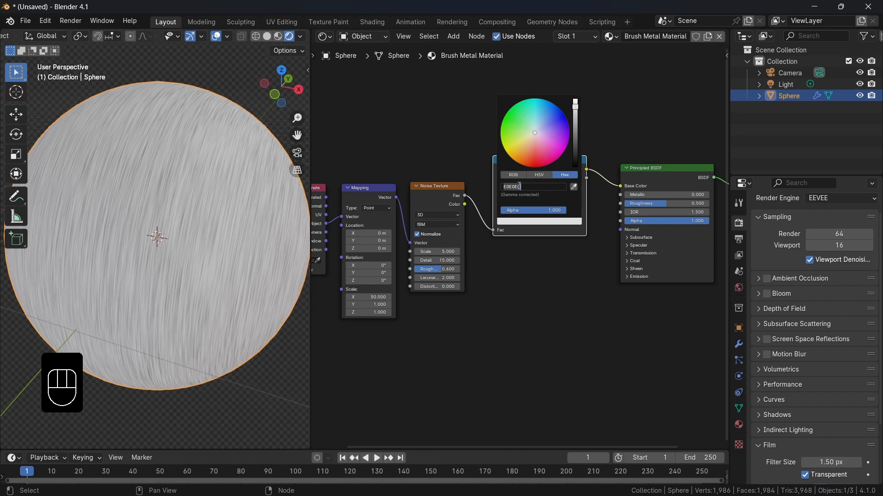
{"action": "type", "text": "bbbbbb"}
{"action": "key", "text": "Return"}
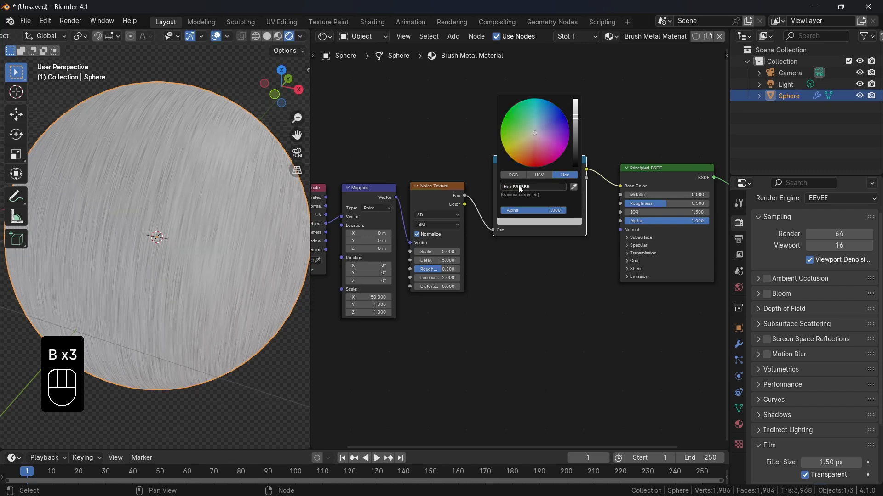
{"action": "mouse_move", "coordinate": [247, 274]}
{"action": "middle_mouse_down"}
{"action": "mouse_move", "coordinate": [262, 246]}
{"action": "mouse_move", "coordinate": [224, 251]}
{"action": "mouse_move", "coordinate": [225, 259]}
{"action": "middle_mouse_up"}
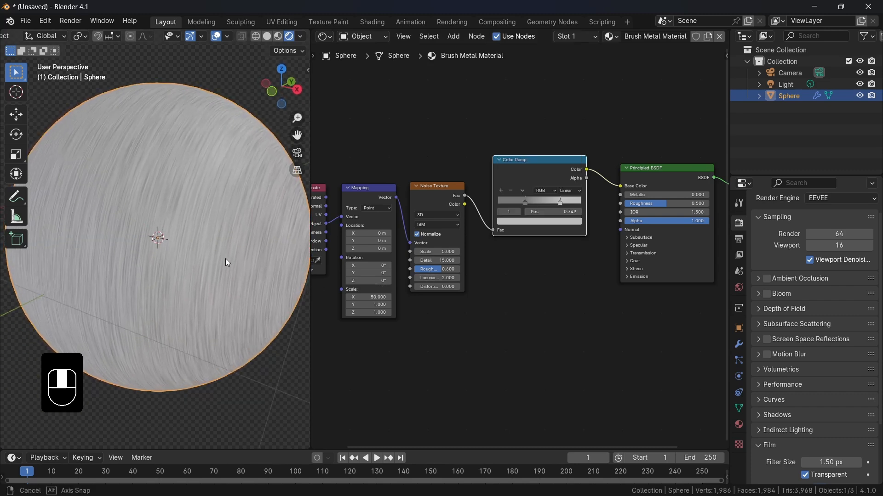
- Lower the Principled BSDF's Roughness to zero, then raise it to 0.173
{"action": "left_click_drag", "start_coordinate": [664, 204], "coordinate": [623, 205]}
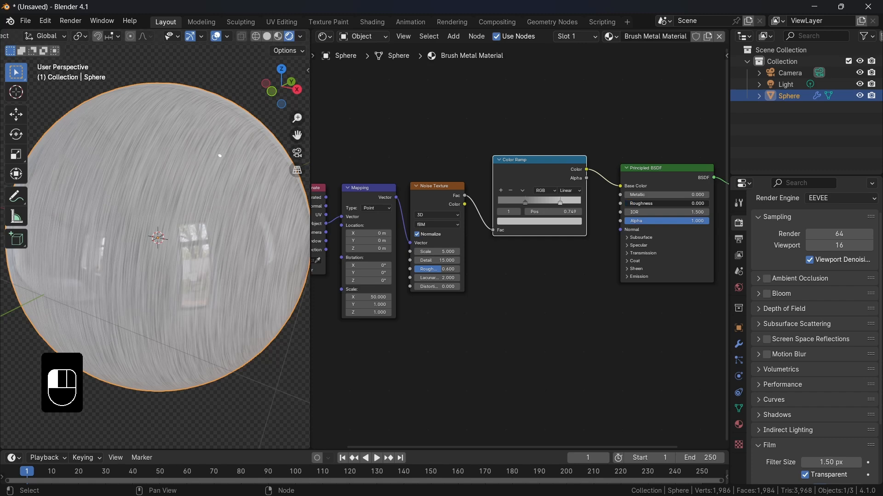
{"action": "left_click_drag", "start_coordinate": [623, 204], "coordinate": [638, 204]}
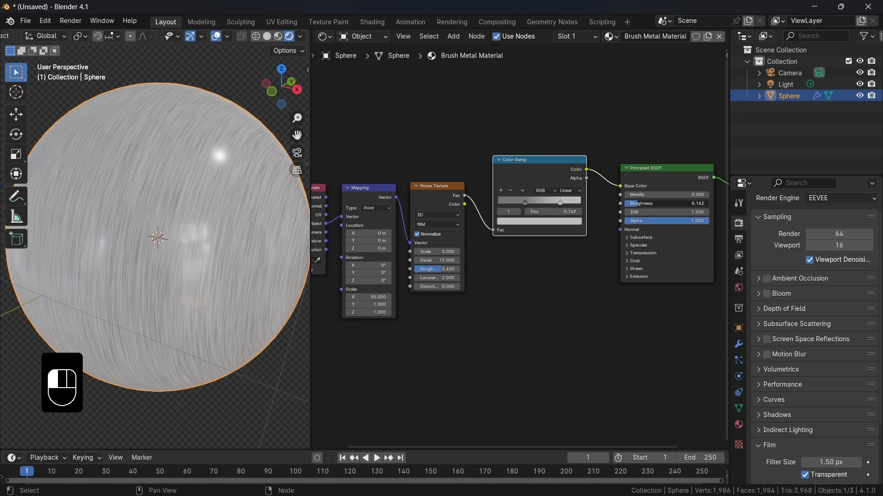
{"action": "mouse_move", "coordinate": [638, 204]}
{"action": "left_mouse_down"}
{"action": "mouse_move", "coordinate": [653, 204]}
{"action": "mouse_move", "coordinate": [639, 204]}
{"action": "left_mouse_up"}
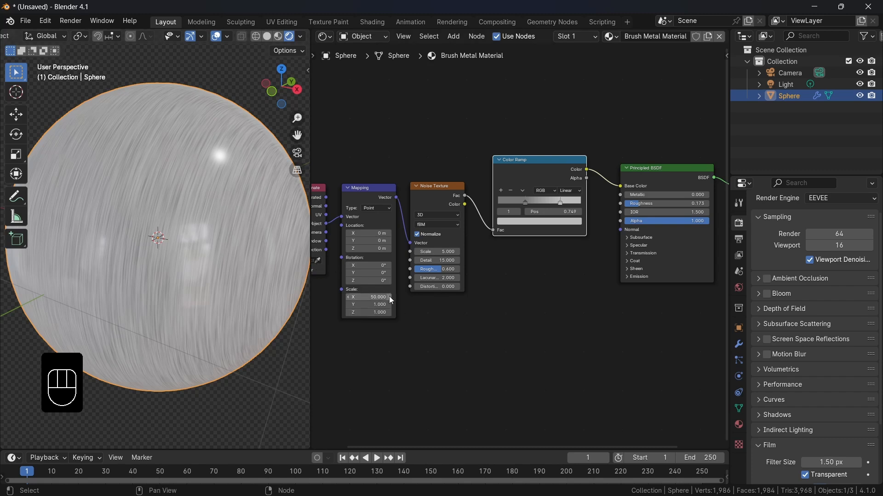
- Set the Noise Texture's Distortion to 3 and check the streaks on the sphere
{"action": "left_click", "coordinate": [444, 287]}
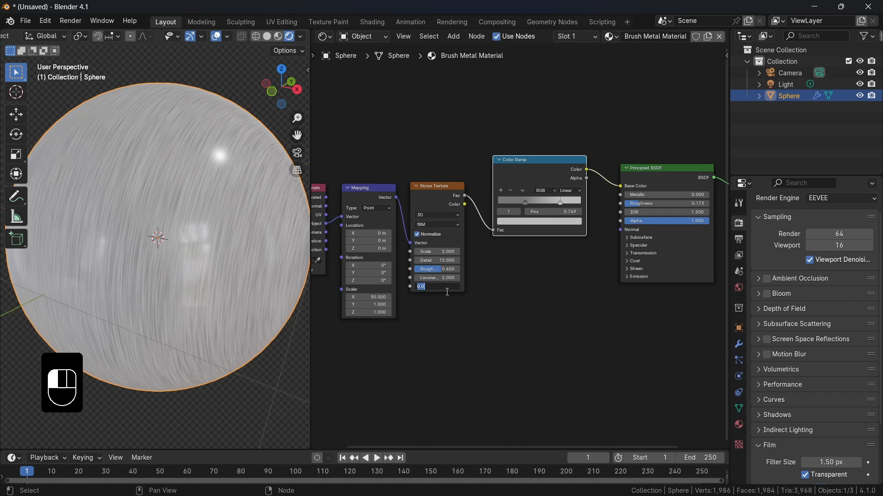
{"action": "type", "text": "3"}
{"action": "key", "text": "Return"}
{"action": "mouse_move", "coordinate": [247, 272]}
{"action": "middle_mouse_down"}
{"action": "mouse_move", "coordinate": [250, 255]}
{"action": "mouse_move", "coordinate": [233, 243]}
{"action": "mouse_move", "coordinate": [222, 248]}
{"action": "mouse_move", "coordinate": [243, 266]}
{"action": "middle_mouse_up"}
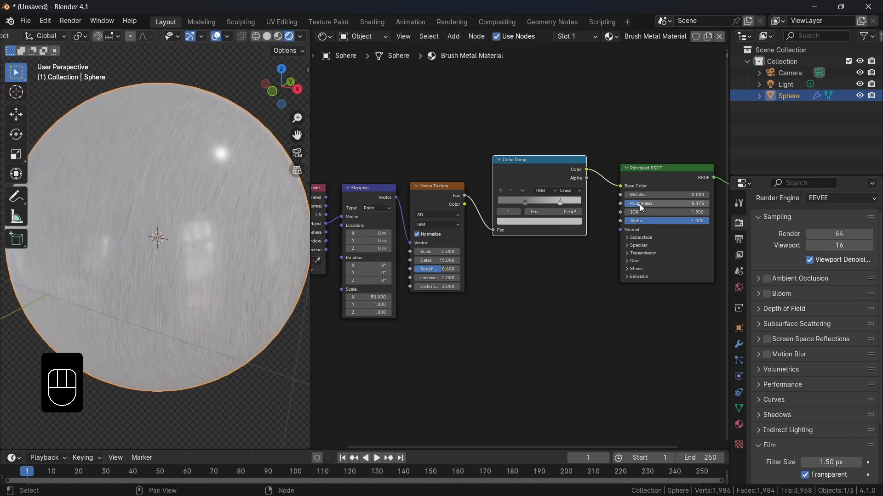
- Set the Principled BSDF's Metallic to 1.000 and its Roughness to 0.242
{"action": "left_click_drag", "start_coordinate": [629, 196], "coordinate": [710, 196]}
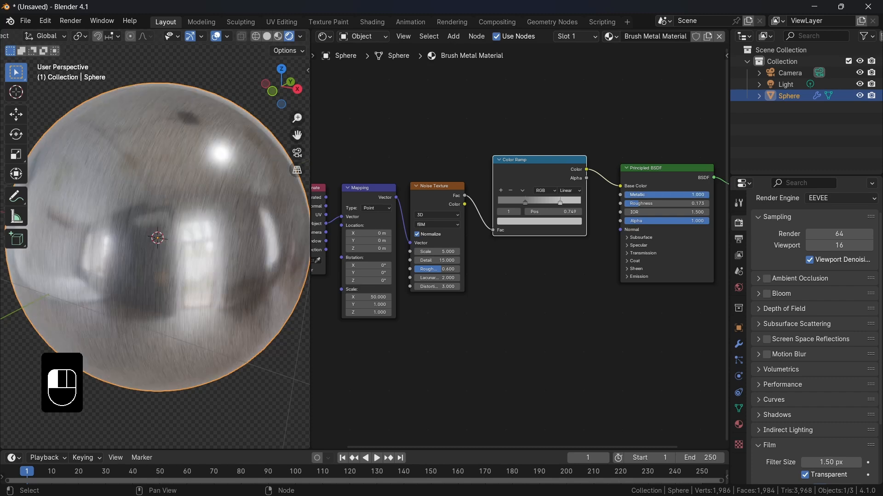
{"action": "middle_click_drag", "start_coordinate": [235, 196], "coordinate": [220, 215]}
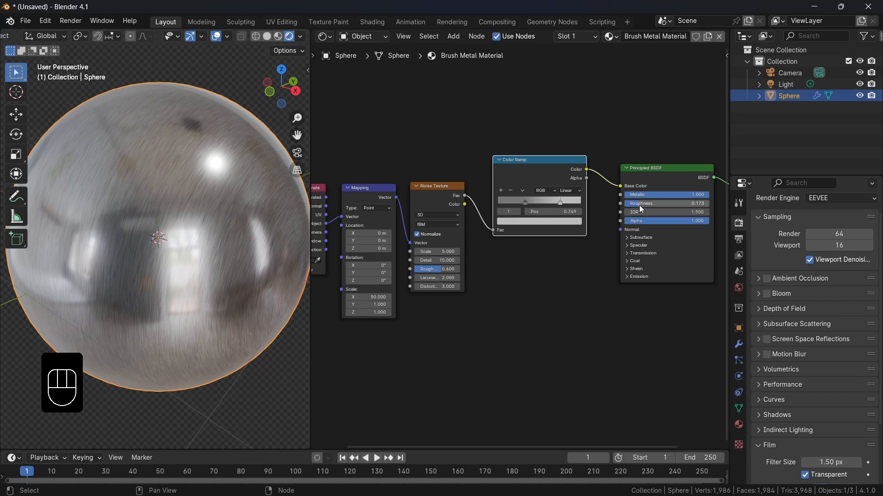
{"action": "left_click_drag", "start_coordinate": [639, 203], "coordinate": [644, 203]}
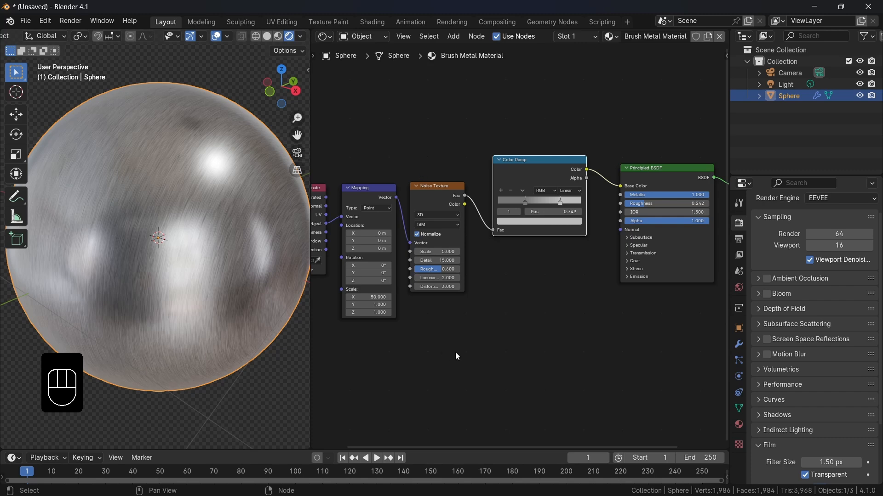
- Set the Principled BSDF's Roughness to 0.245 and duplicate the Noise Texture node below the original
{"action": "middle_click_drag", "start_coordinate": [519, 337], "coordinate": [545, 323], "text": "shift"}
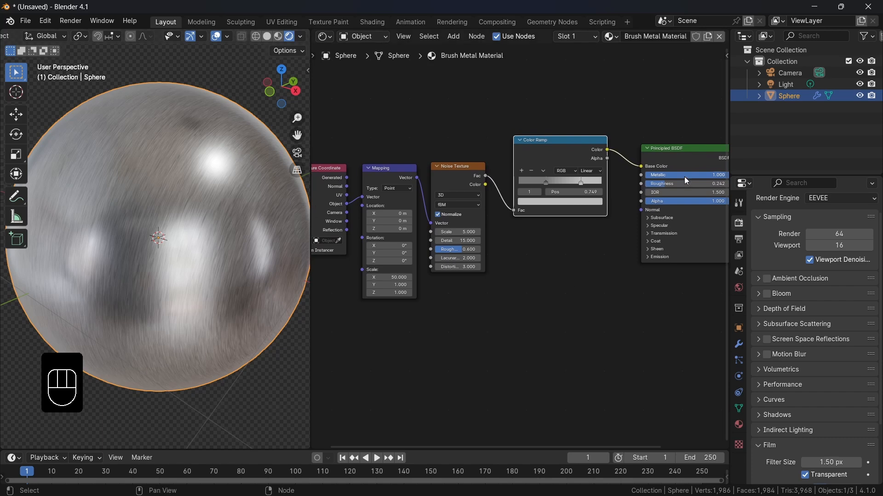
{"action": "mouse_move", "coordinate": [661, 183]}
{"action": "left_mouse_down"}
{"action": "mouse_move", "coordinate": [670, 183]}
{"action": "mouse_move", "coordinate": [661, 183]}
{"action": "left_mouse_up"}
{"action": "left_click", "coordinate": [466, 176]}
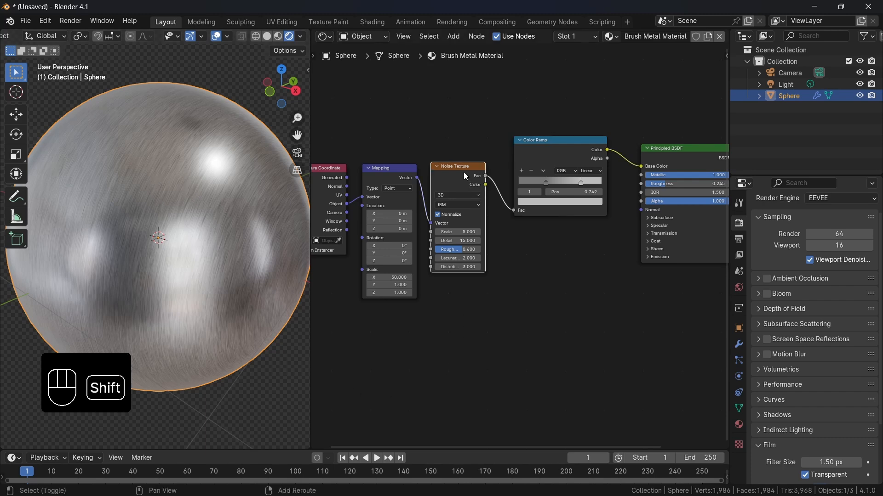
{"action": "key", "text": "shift+d"}
{"action": "left_click", "coordinate": [464, 301]}
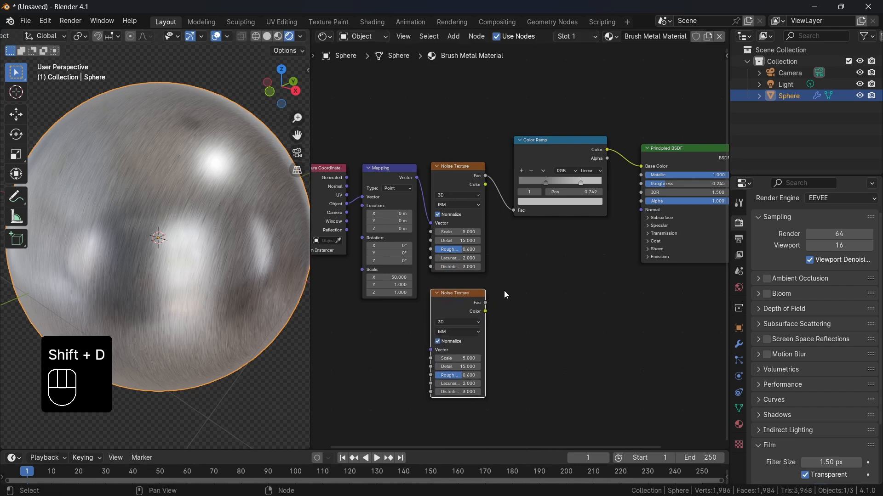
{"action": "left_click_drag", "start_coordinate": [460, 294], "coordinate": [460, 316]}
- Set the duplicate Noise Texture's Distortion to 0 and connect the Texture Coordinate's Object output to its Vector input
{"action": "left_click", "coordinate": [470, 415]}
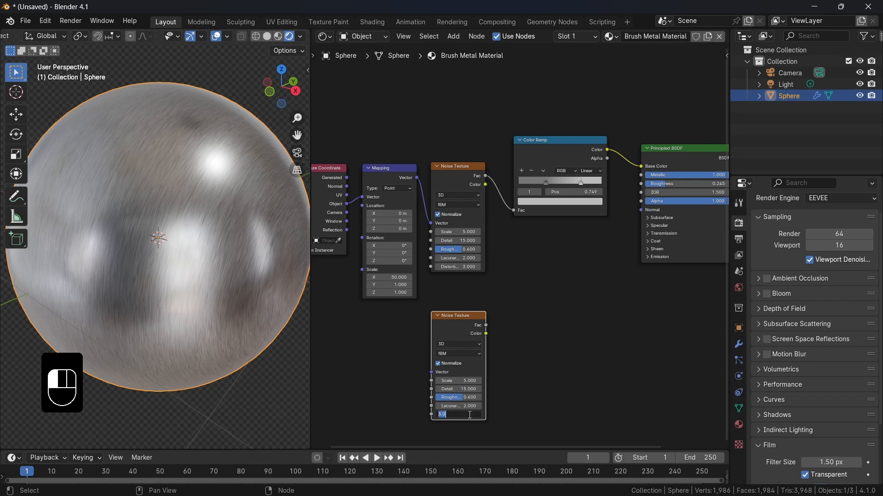
{"action": "type", "text": "0"}
{"action": "key", "text": "Return"}
{"action": "middle_click_drag", "start_coordinate": [519, 349], "coordinate": [563, 351], "text": "shift"}
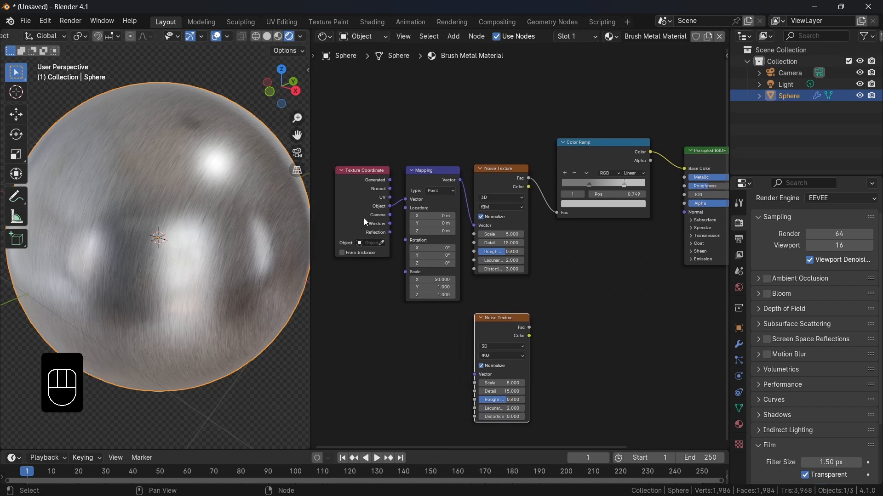
{"action": "left_click_drag", "start_coordinate": [364, 179], "coordinate": [331, 265]}
{"action": "left_click_drag", "start_coordinate": [360, 291], "coordinate": [518, 376]}
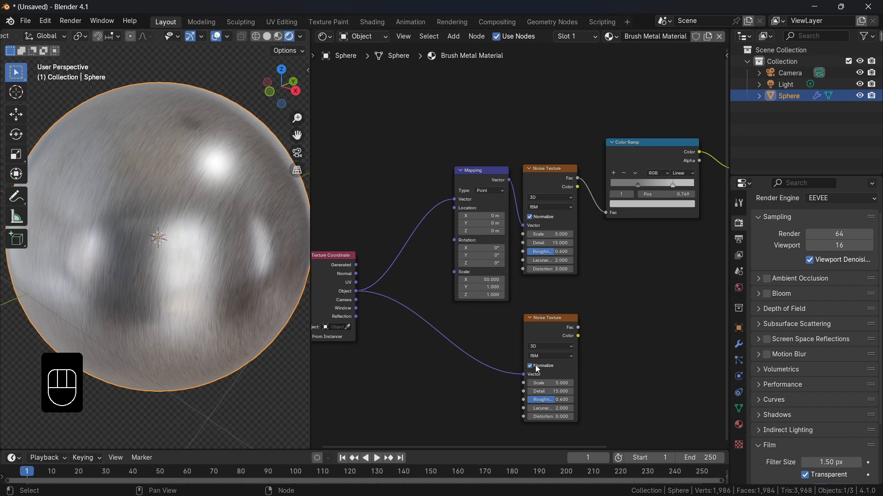
- Preview the second Noise Texture's output directly on the sphere
{"action": "middle_click_drag", "start_coordinate": [616, 353], "coordinate": [581, 342], "text": "shift"}
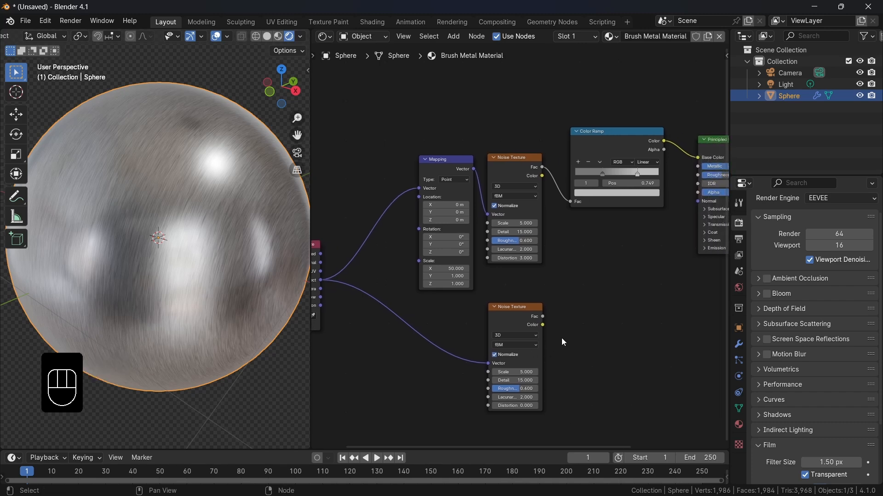
{"action": "left_click", "coordinate": [516, 307], "text": "ctrl+shift"}
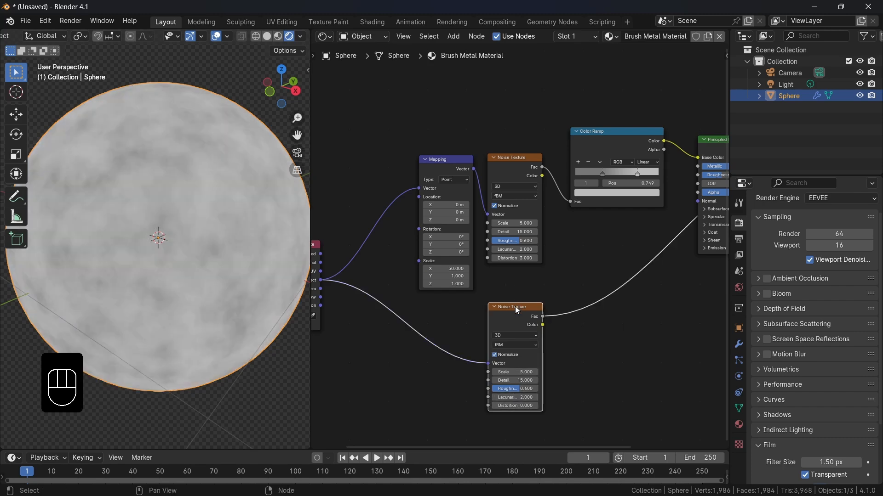
{"action": "left_click", "coordinate": [636, 331]}
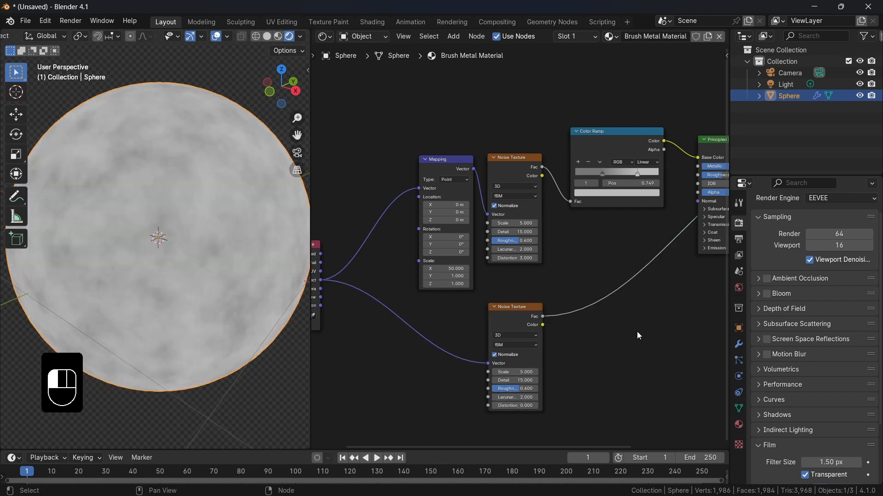
- Duplicate the Color Ramp after the second Noise Texture, connect it to the Principled BSDF's Roughness, and reconnect the shader to the material output's Surface
{"action": "left_click", "coordinate": [616, 136]}
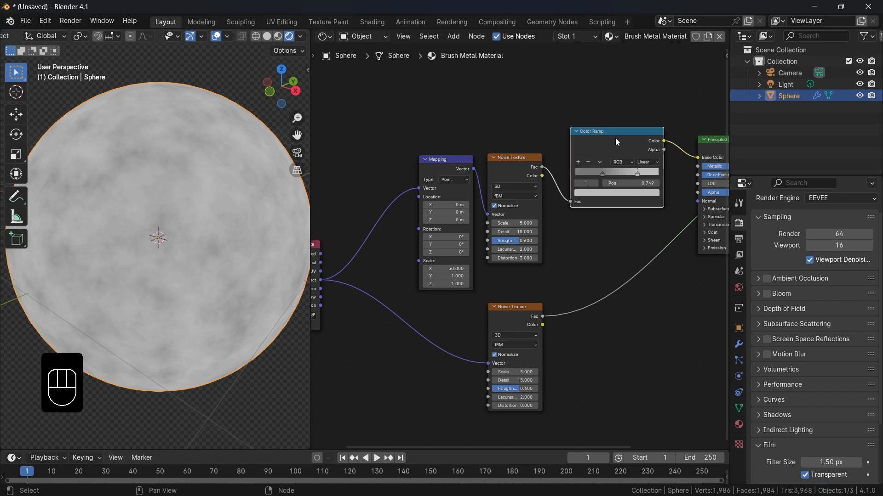
{"action": "key", "text": "shift+d"}
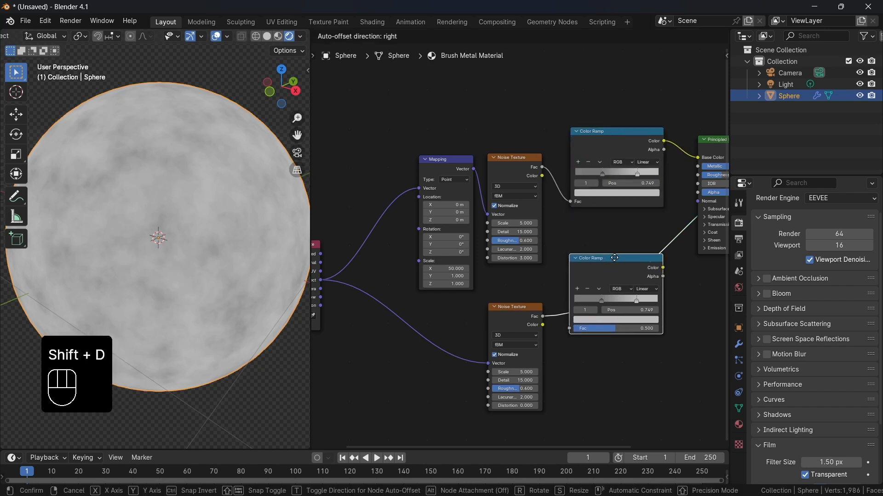
{"action": "left_click", "coordinate": [614, 257]}
{"action": "middle_click_drag", "start_coordinate": [702, 285], "coordinate": [574, 269], "text": "shift"}
{"action": "left_click_drag", "start_coordinate": [566, 265], "coordinate": [590, 173]}
{"action": "left_click_drag", "start_coordinate": [690, 148], "coordinate": [709, 156]}
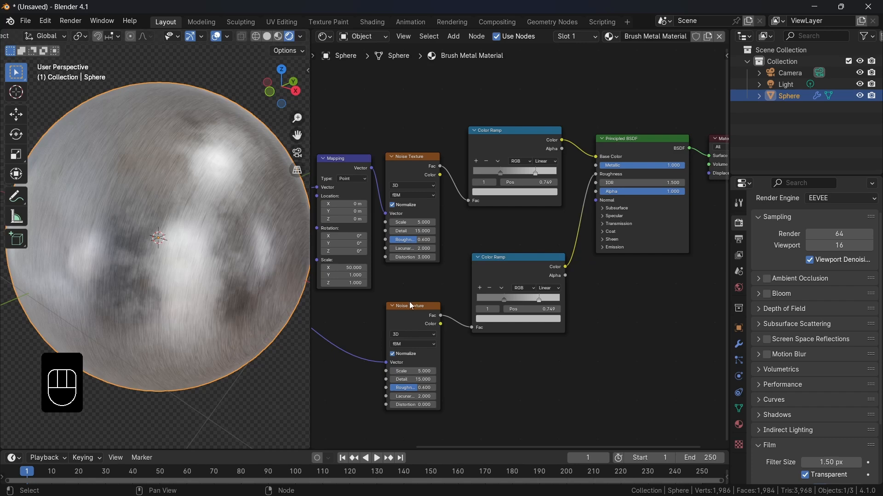
- Flip the second Color Ramp, move its end stop to position 0.578, and check the roughness variation on the sphere
{"action": "mouse_move", "coordinate": [199, 250]}
{"action": "middle_mouse_down"}
{"action": "mouse_move", "coordinate": [228, 199]}
{"action": "mouse_move", "coordinate": [258, 202]}
{"action": "mouse_move", "coordinate": [195, 245]}
{"action": "mouse_move", "coordinate": [200, 230]}
{"action": "mouse_move", "coordinate": [251, 263]}
{"action": "mouse_move", "coordinate": [211, 256]}
{"action": "middle_mouse_up"}
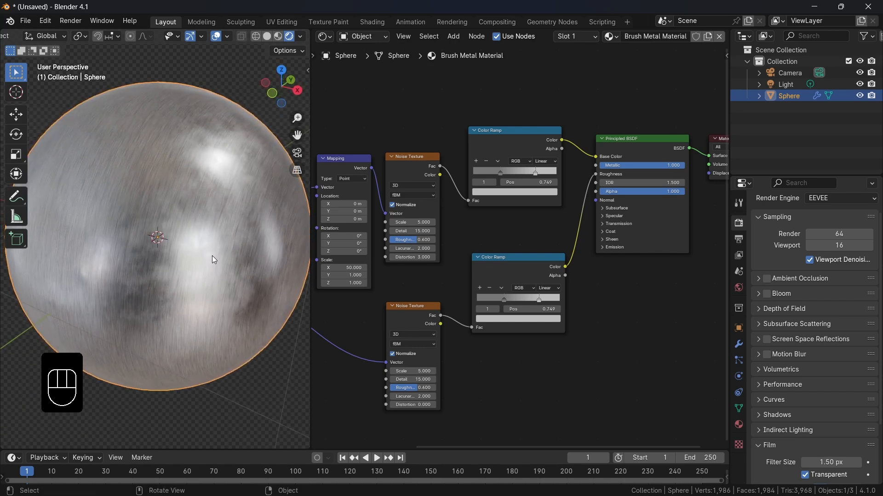
{"action": "mouse_move", "coordinate": [539, 303]}
{"action": "left_mouse_down"}
{"action": "mouse_move", "coordinate": [489, 299]}
{"action": "mouse_move", "coordinate": [517, 300]}
{"action": "left_mouse_up"}
{"action": "scroll", "coordinate": [190, 321], "scroll_direction": "up", "scroll_amount": 3}
{"action": "mouse_move", "coordinate": [190, 321]}
{"action": "middle_mouse_down"}
{"action": "mouse_move", "coordinate": [181, 292]}
{"action": "mouse_move", "coordinate": [201, 286]}
{"action": "mouse_move", "coordinate": [229, 295]}
{"action": "mouse_move", "coordinate": [222, 311]}
{"action": "mouse_move", "coordinate": [185, 304]}
{"action": "mouse_move", "coordinate": [216, 266]}
{"action": "middle_mouse_up"}
{"action": "scroll", "coordinate": [202, 290], "scroll_direction": "down", "scroll_amount": 3}
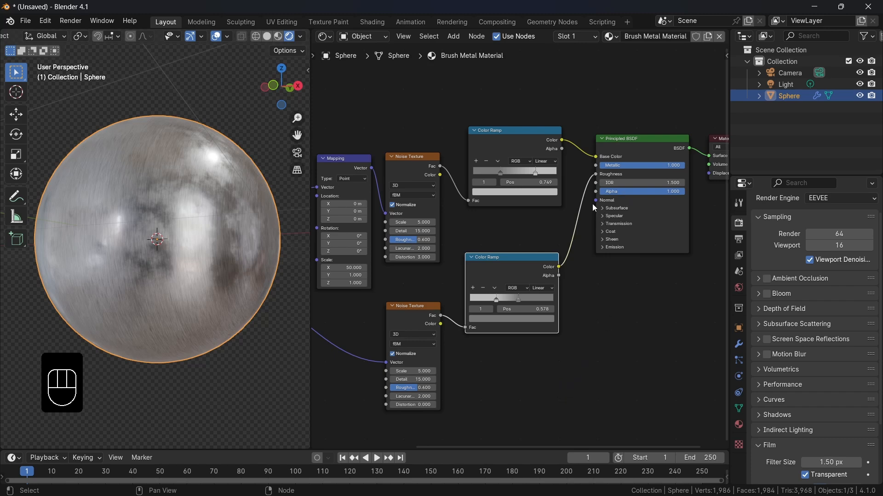
- Connect the second Color Ramp's Color output to the Principled BSDF's Normal input and move the shader farther from the ramps
{"action": "middle_click_drag", "start_coordinate": [597, 309], "coordinate": [552, 305], "text": "shift"}
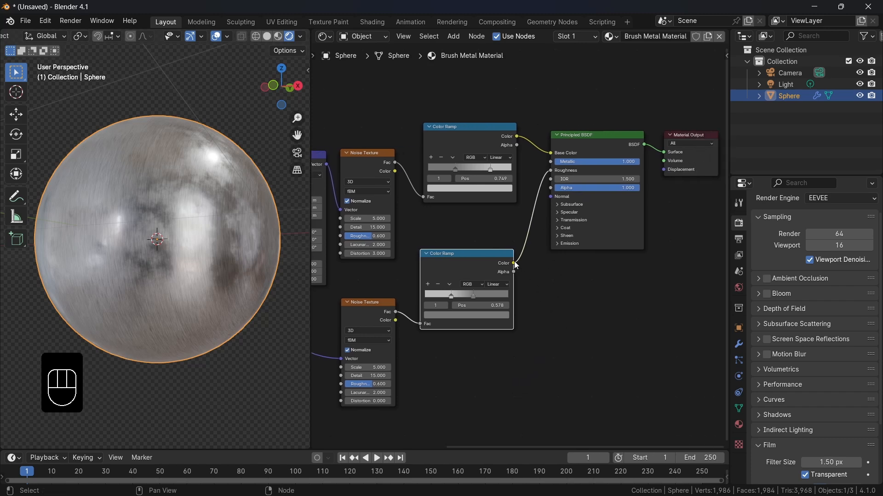
{"action": "left_click_drag", "start_coordinate": [515, 266], "coordinate": [543, 203]}
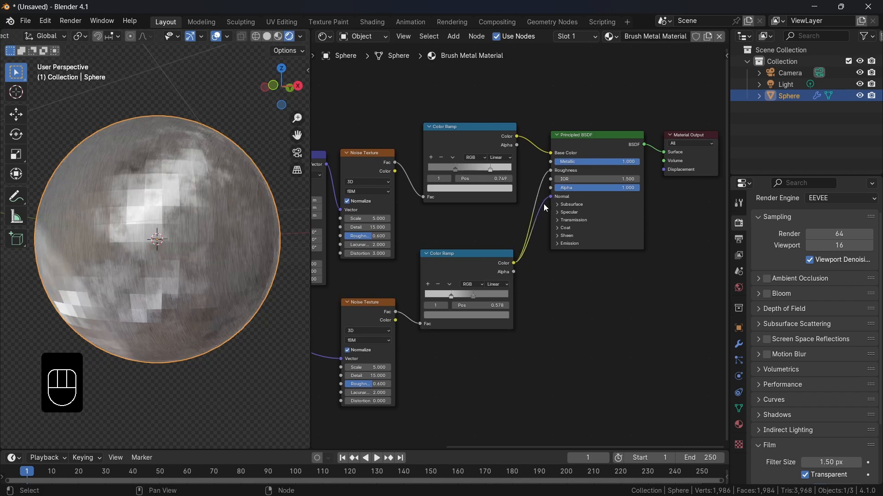
{"action": "left_click_drag", "start_coordinate": [595, 131], "coordinate": [677, 185]}
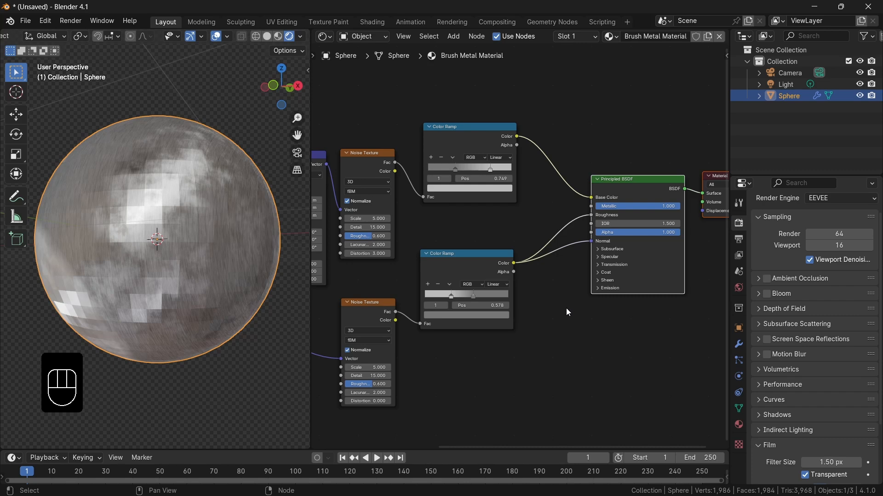
- Insert a Bump node between the second Color Ramp and the Principled BSDF's Normal, with the ramp's color feeding Height
{"action": "key", "text": "shift+a"}
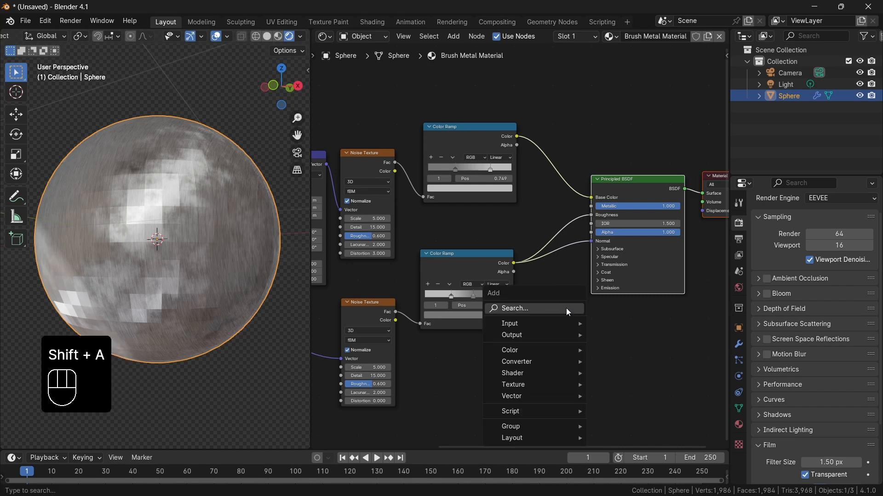
{"action": "left_click", "coordinate": [566, 308]}
{"action": "type", "text": "bump"}
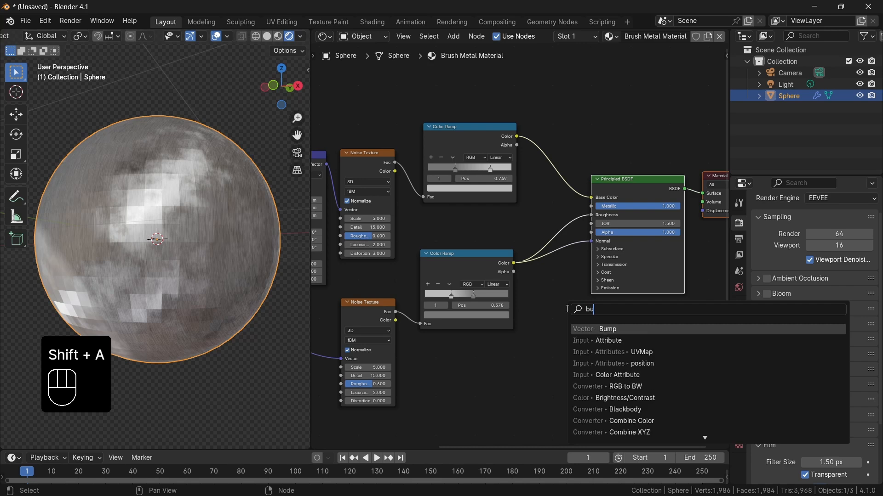
{"action": "key", "text": "Return"}
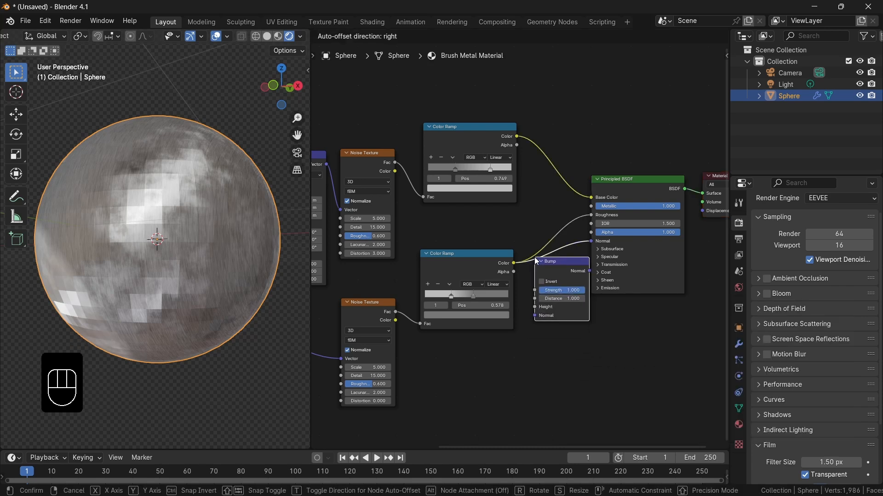
{"action": "left_click", "coordinate": [535, 260]}
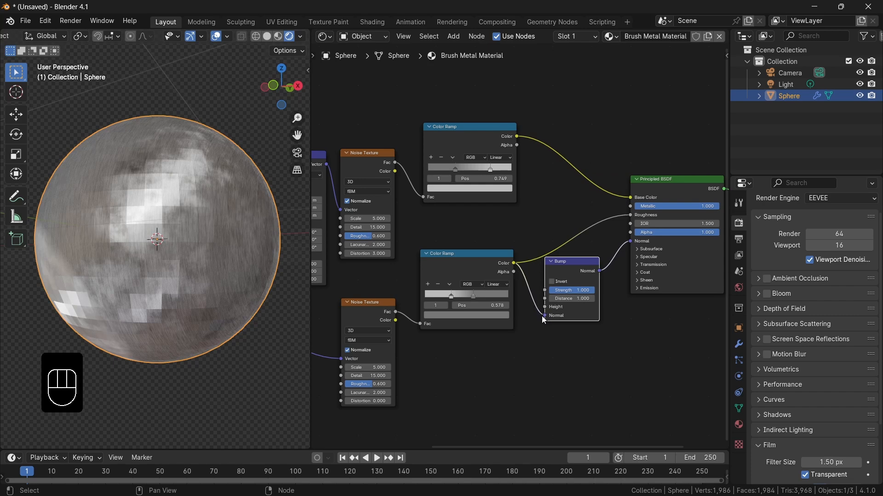
{"action": "left_click_drag", "start_coordinate": [544, 316], "coordinate": [538, 311]}
{"action": "middle_click_drag", "start_coordinate": [281, 264], "coordinate": [203, 277]}
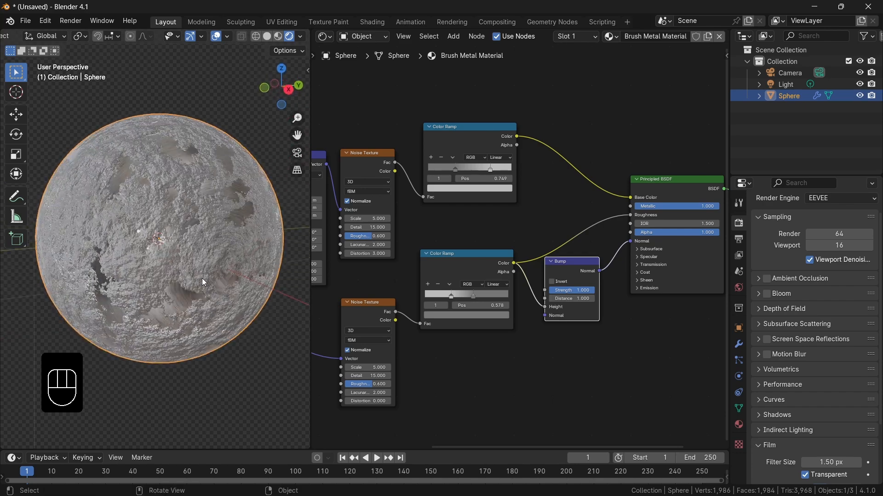
- Set the Bump node's Strength to 0.02 and check the surface of the sphere up close
{"action": "left_click", "coordinate": [582, 291]}
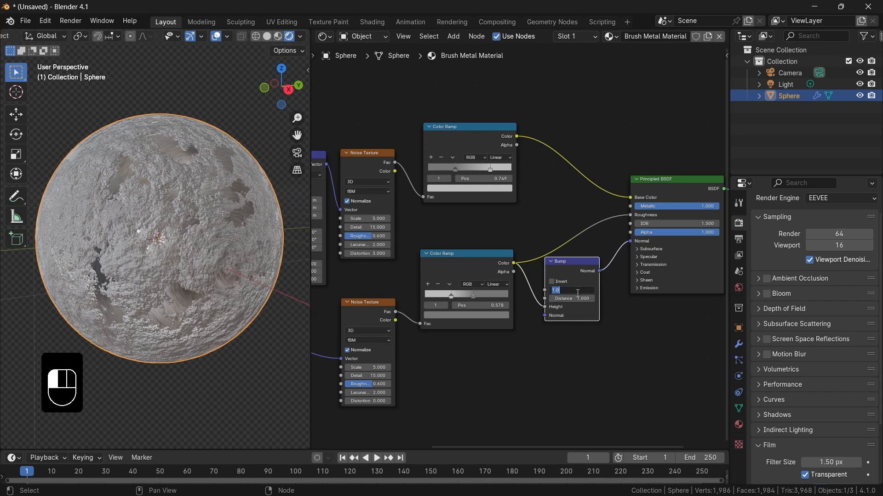
{"action": "type", "text": "0.02"}
{"action": "key", "text": "Return"}
{"action": "middle_click_drag", "start_coordinate": [226, 277], "coordinate": [166, 312]}
{"action": "scroll", "coordinate": [170, 208], "scroll_direction": "up", "scroll_amount": 5}
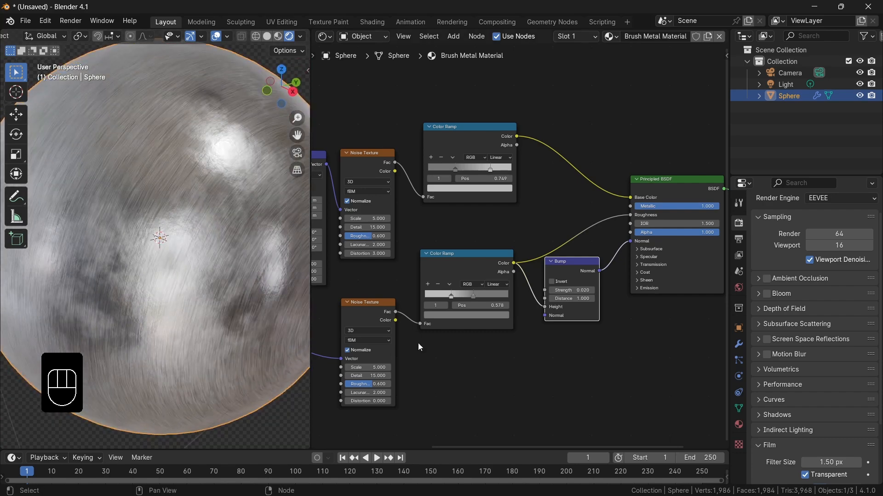
{"action": "scroll", "coordinate": [534, 352], "scroll_direction": "down", "scroll_amount": 2}
{"action": "middle_click_drag", "start_coordinate": [533, 351], "coordinate": [629, 388], "text": "shift"}
{"action": "scroll", "coordinate": [137, 267], "scroll_direction": "down", "scroll_amount": 3}
{"action": "middle_click_drag", "start_coordinate": [137, 267], "coordinate": [175, 256]}
{"action": "scroll", "coordinate": [177, 256], "scroll_direction": "up", "scroll_amount": 2}
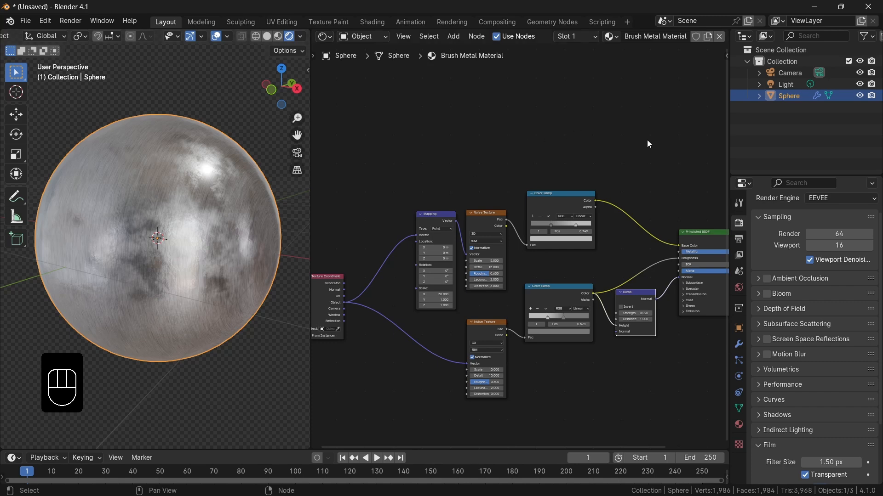
- Insert a Hue/Saturation/Value node between the first Color Ramp and the Principled BSDF's Base Color
{"action": "middle_click_drag", "start_coordinate": [650, 138], "coordinate": [609, 133], "text": "shift"}
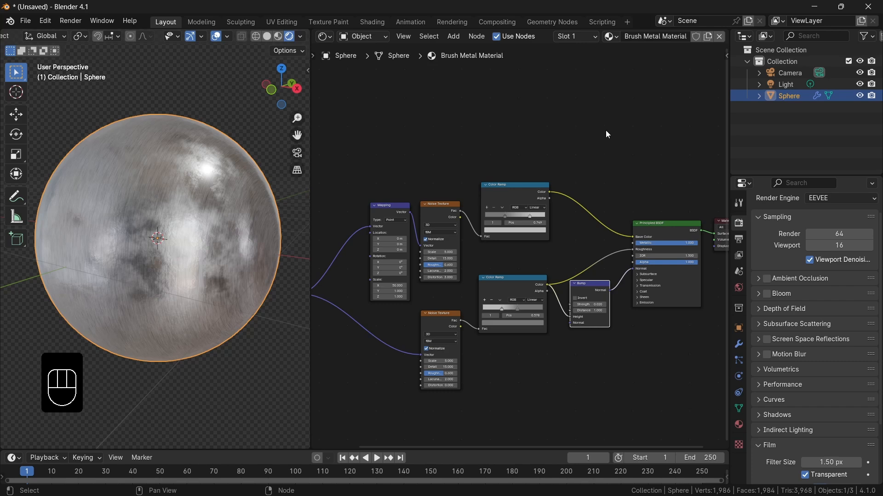
{"action": "key", "text": "shift+a"}
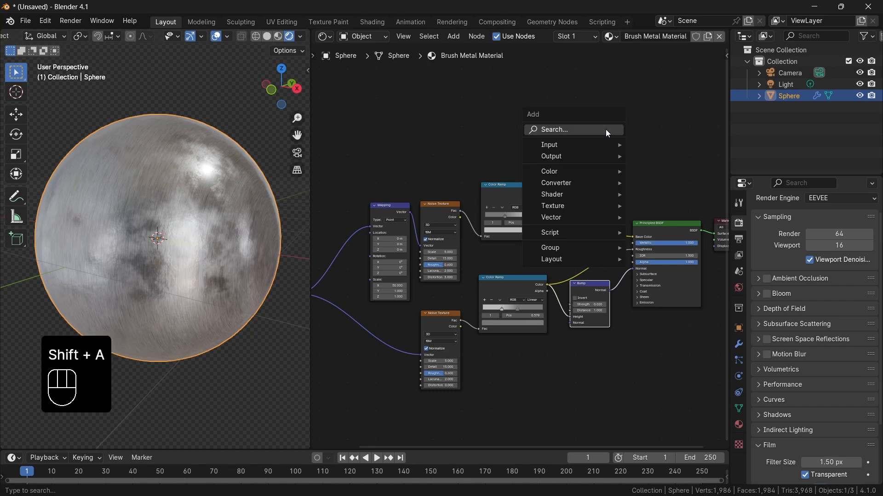
{"action": "mouse_move", "coordinate": [605, 129]}
{"action": "type", "text": "hu"}
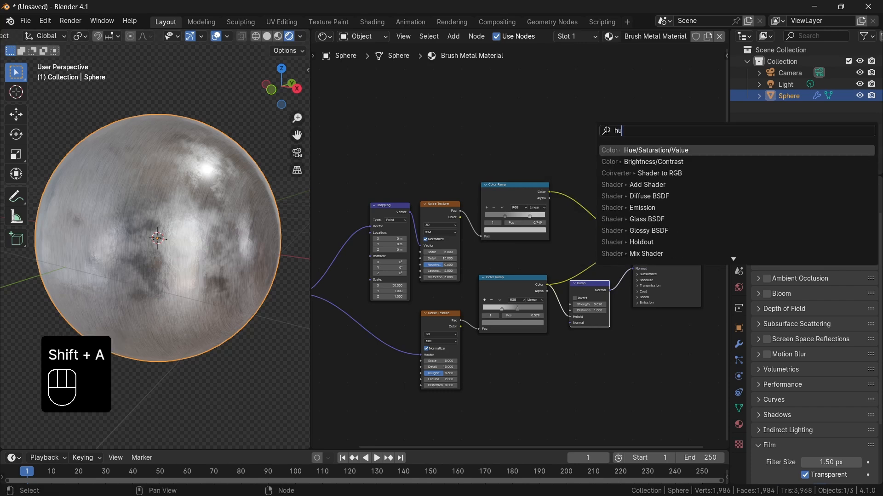
{"action": "type", "text": "e"}
{"action": "left_click", "coordinate": [621, 150]}
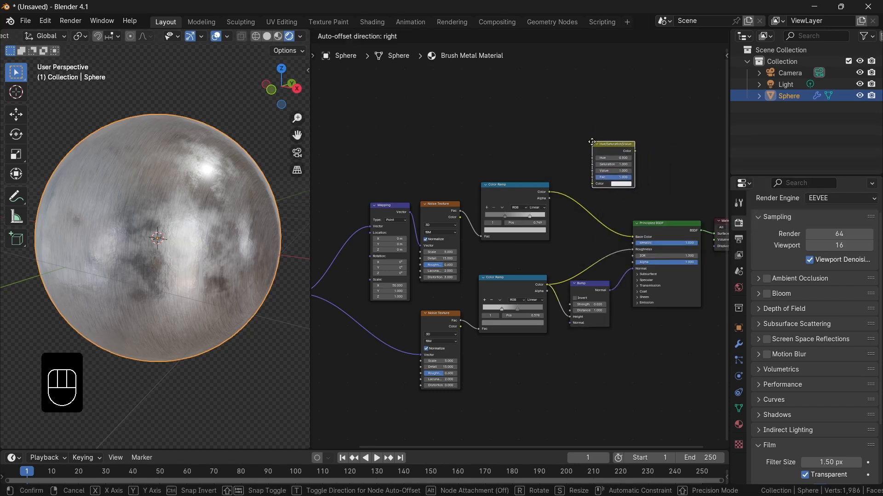
{"action": "left_click", "coordinate": [573, 176]}
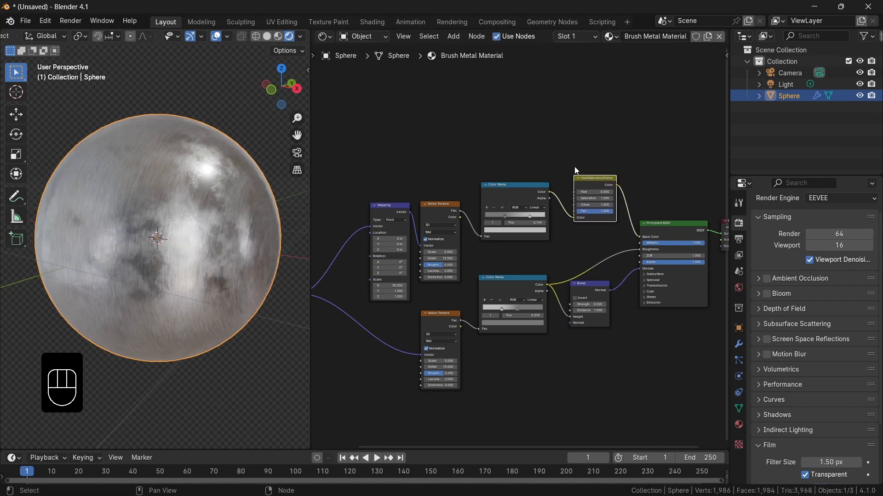
- Darken the metal by lowering the Hue/Saturation/Value node's Value to 0.1, then raise it to 0.3
{"action": "scroll", "coordinate": [593, 204], "scroll_direction": "up", "scroll_amount": 1}
{"action": "scroll", "coordinate": [607, 204], "scroll_direction": "up", "scroll_amount": 2}
{"action": "middle_click_drag", "start_coordinate": [611, 205], "coordinate": [602, 253], "text": "shift"}
{"action": "left_click", "coordinate": [575, 245]}
{"action": "left_click", "coordinate": [576, 244]}
{"action": "left_click", "coordinate": [575, 245]}
{"action": "left_click", "coordinate": [576, 245]}
{"action": "left_click", "coordinate": [575, 246]}
{"action": "left_click", "coordinate": [575, 246]}
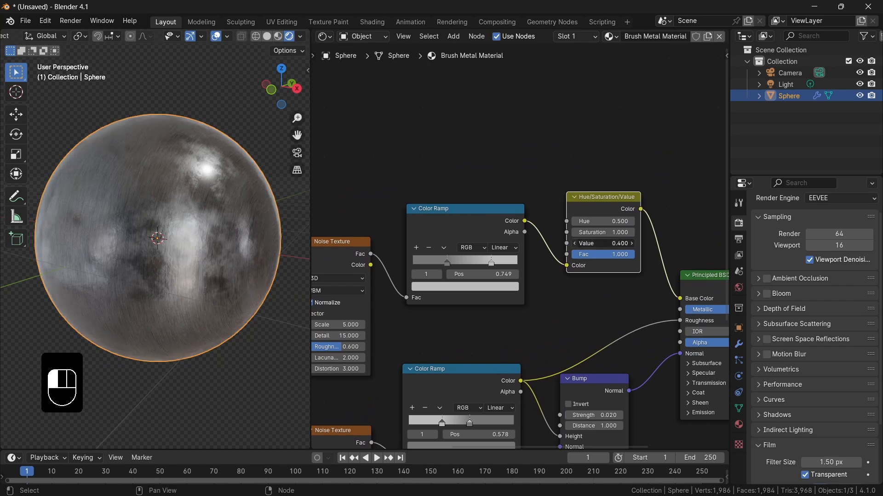
{"action": "left_click", "coordinate": [576, 245]}
{"action": "left_click", "coordinate": [575, 245]}
{"action": "left_click", "coordinate": [576, 245]}
{"action": "left_click", "coordinate": [575, 245]}
{"action": "left_click", "coordinate": [633, 243]}
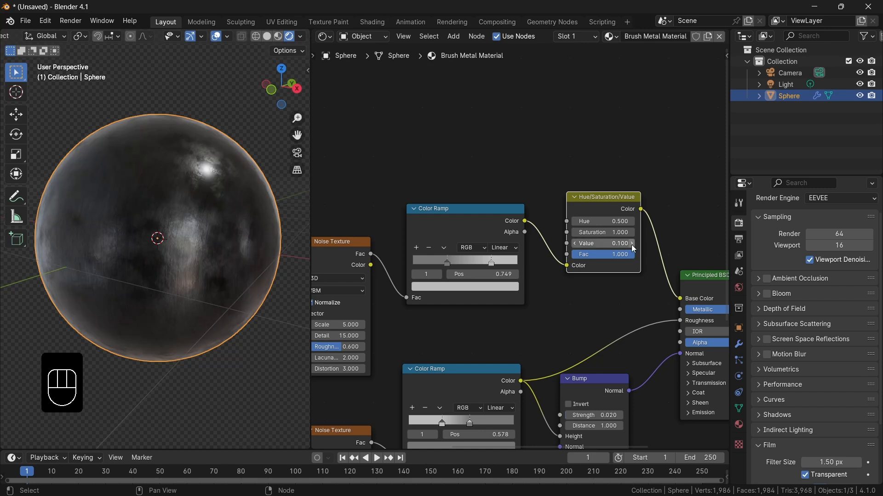
{"action": "left_click", "coordinate": [632, 245]}
{"action": "left_click", "coordinate": [633, 244]}
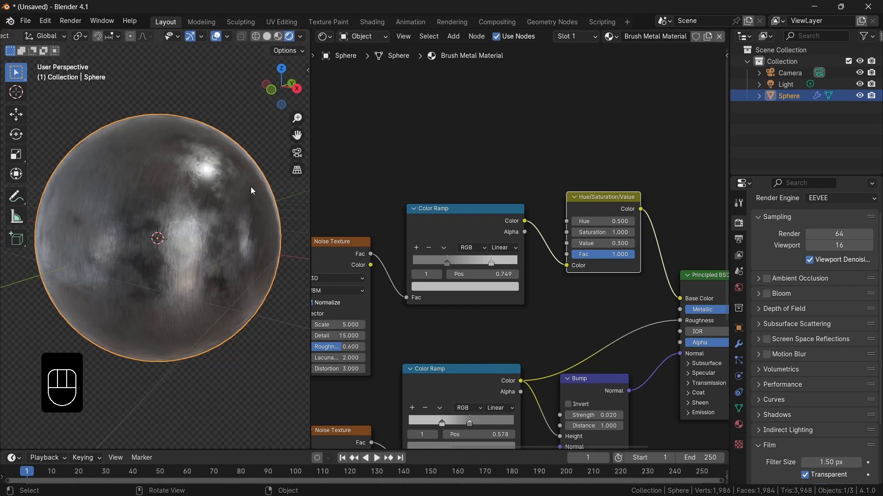
{"action": "middle_click_drag", "start_coordinate": [230, 134], "coordinate": [239, 159], "text": "ctrl"}
{"action": "scroll", "coordinate": [239, 159], "scroll_direction": "down", "scroll_amount": 7}
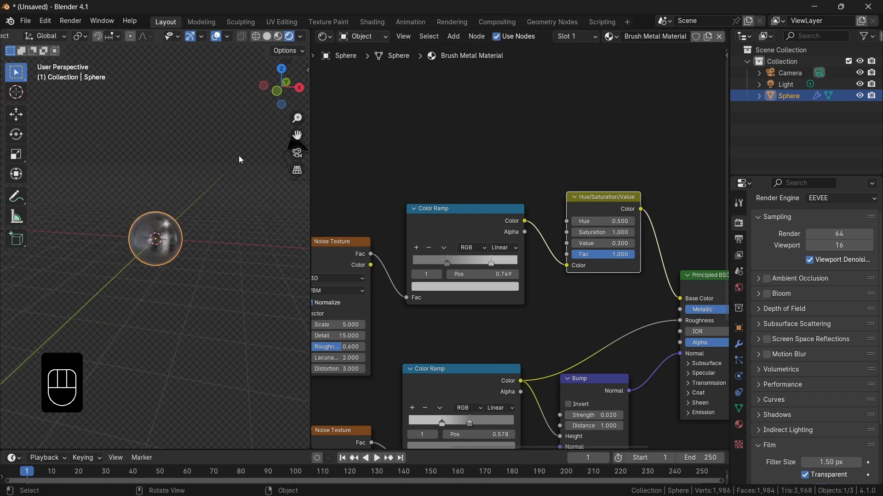
{"action": "scroll", "coordinate": [240, 157], "scroll_direction": "up", "scroll_amount": 3}
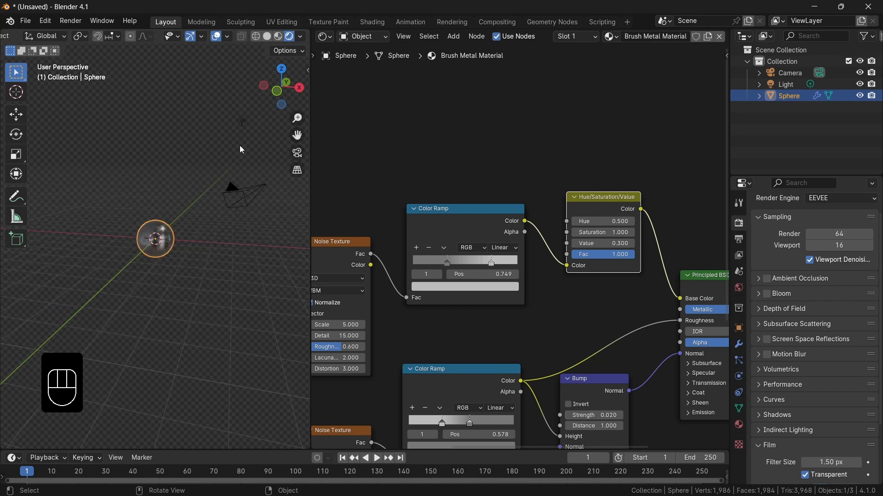
- Delete the light from the scene, then reselect the sphere and inspect its surface up close
{"action": "left_click", "coordinate": [243, 121]}
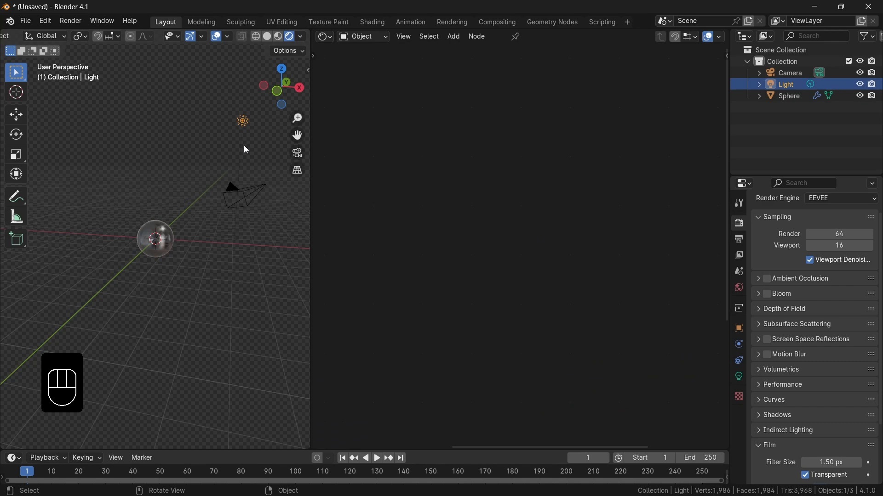
{"action": "key", "text": "x"}
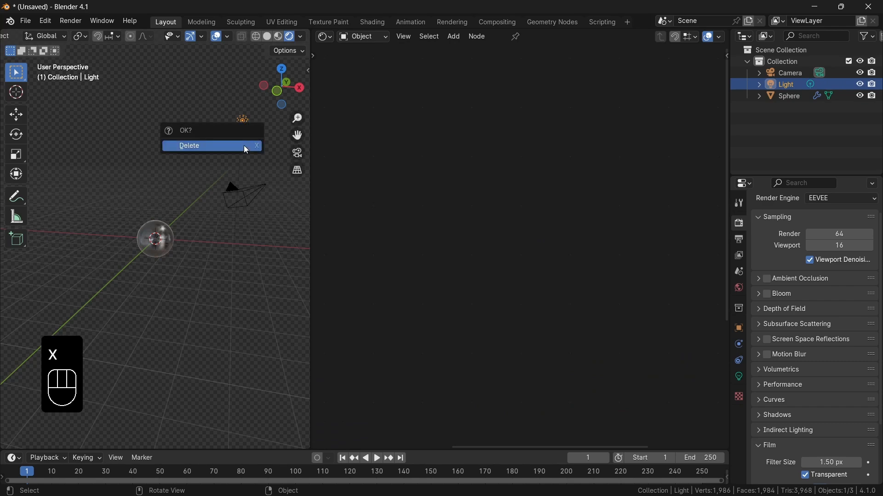
{"action": "left_click", "coordinate": [246, 147]}
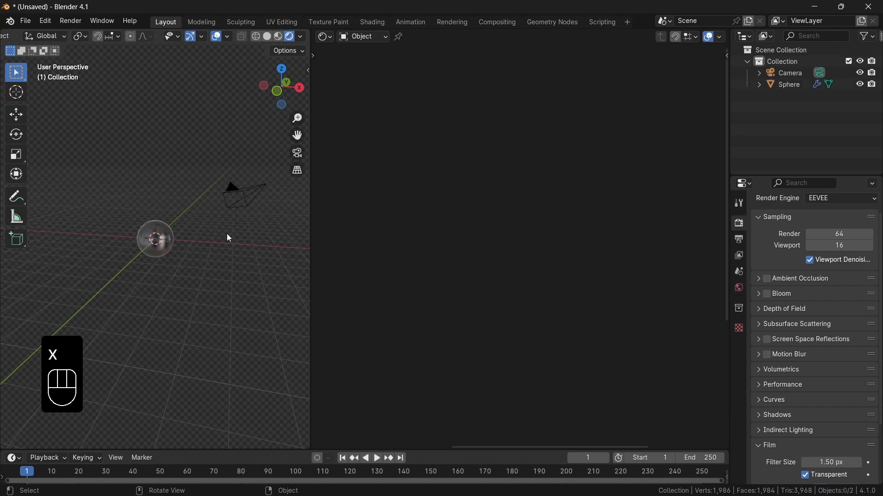
{"action": "scroll", "coordinate": [212, 234], "scroll_direction": "up", "scroll_amount": 4}
{"action": "left_click", "coordinate": [214, 234]}
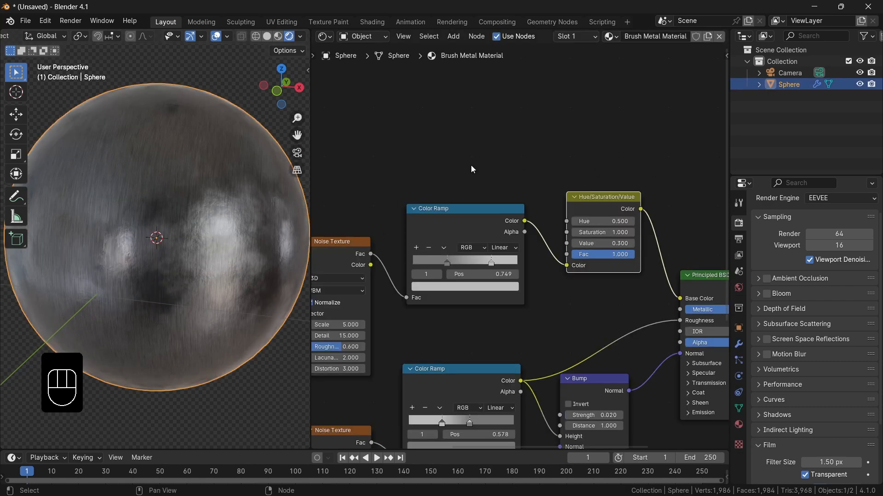
{"action": "mouse_move", "coordinate": [252, 214]}
{"action": "middle_mouse_down"}
{"action": "mouse_move", "coordinate": [236, 214]}
{"action": "mouse_move", "coordinate": [286, 196]}
{"action": "middle_mouse_up"}
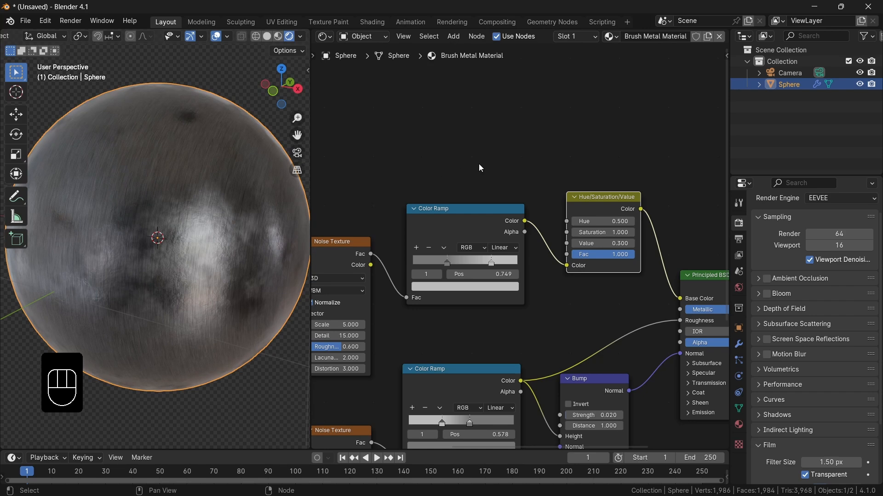
- Move the darker stop of the second Color Ramp, which feeds Roughness and Bump, to position 0.673 and check the sphere's reflections
{"action": "scroll", "coordinate": [480, 167], "scroll_direction": "down", "scroll_amount": 1}
{"action": "scroll", "coordinate": [163, 226], "scroll_direction": "down", "scroll_amount": 3}
{"action": "scroll", "coordinate": [163, 225], "scroll_direction": "up", "scroll_amount": 2}
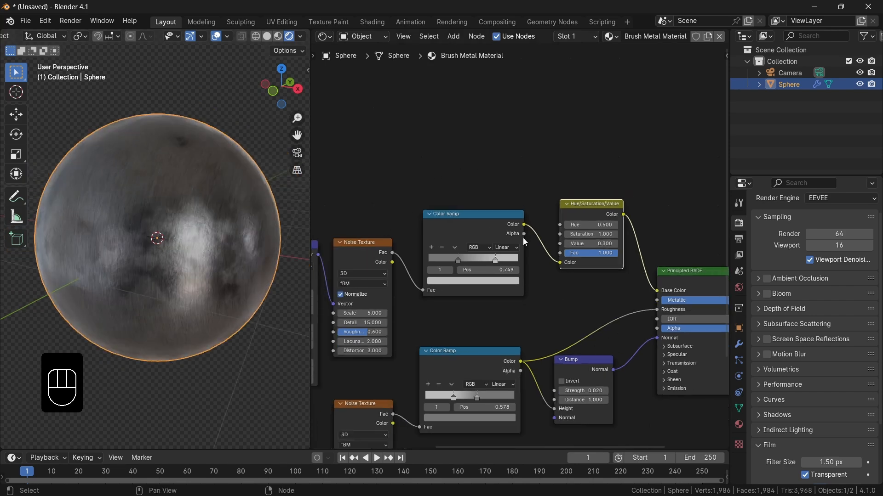
{"action": "left_click_drag", "start_coordinate": [479, 399], "coordinate": [484, 399]}
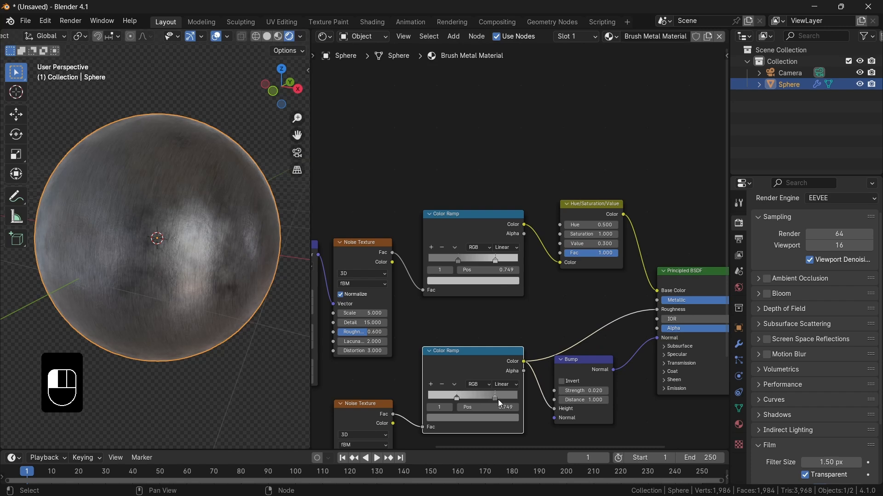
{"action": "mouse_move", "coordinate": [495, 403]}
{"action": "left_mouse_down"}
{"action": "mouse_move", "coordinate": [482, 402]}
{"action": "mouse_move", "coordinate": [492, 401]}
{"action": "left_mouse_up"}
{"action": "middle_click_drag", "start_coordinate": [305, 236], "coordinate": [264, 256]}
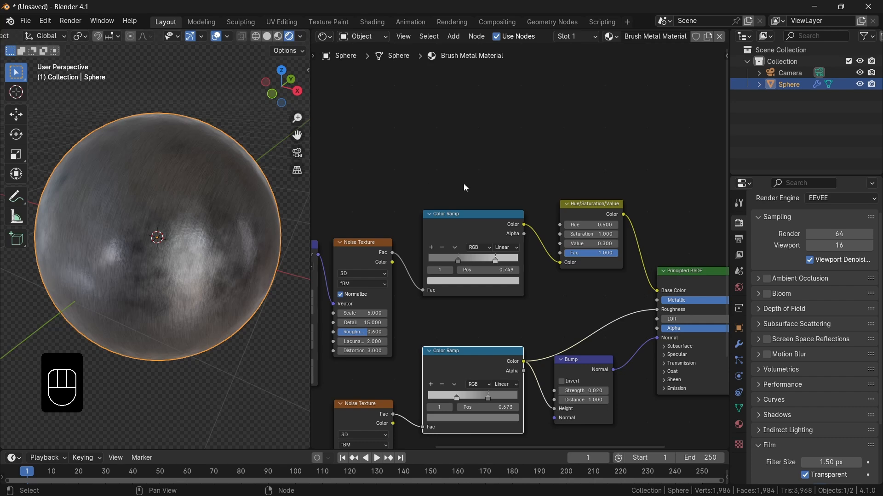
- Review the complete brushed metal node tree from the Texture Coordinate node to the Material Output
{"action": "scroll", "coordinate": [458, 183], "scroll_direction": "down", "scroll_amount": 3}
{"action": "middle_click_drag", "start_coordinate": [464, 179], "coordinate": [539, 129], "text": "shift"}
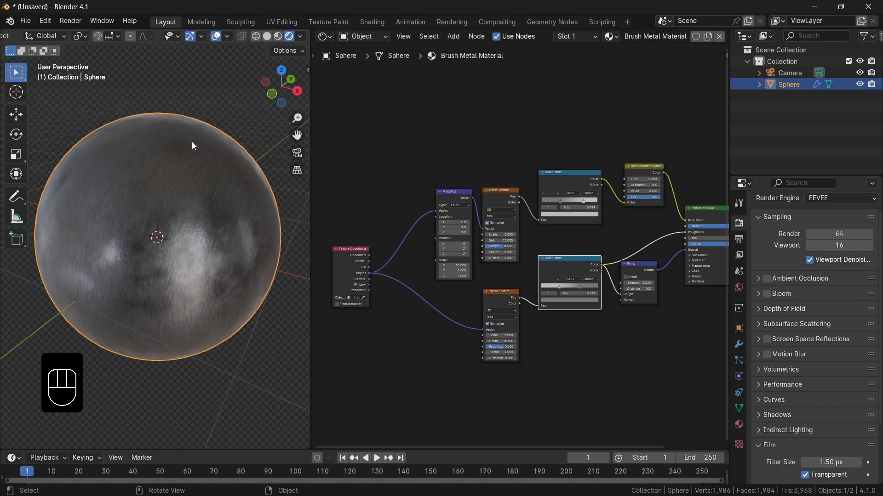
{"action": "scroll", "coordinate": [414, 141], "scroll_direction": "down", "scroll_amount": 1}
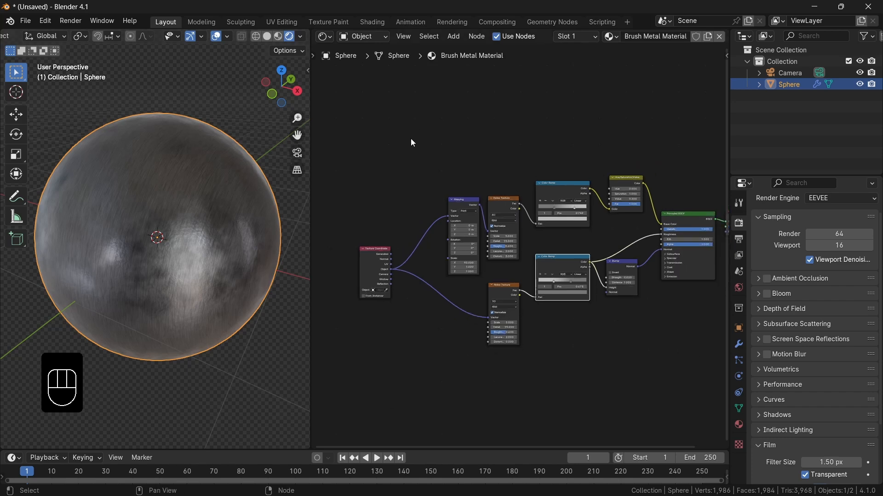
{"action": "scroll", "coordinate": [424, 163], "scroll_direction": "down", "scroll_amount": 1}
{"action": "scroll", "coordinate": [428, 162], "scroll_direction": "right", "scroll_amount": 2, "text": "shift"}
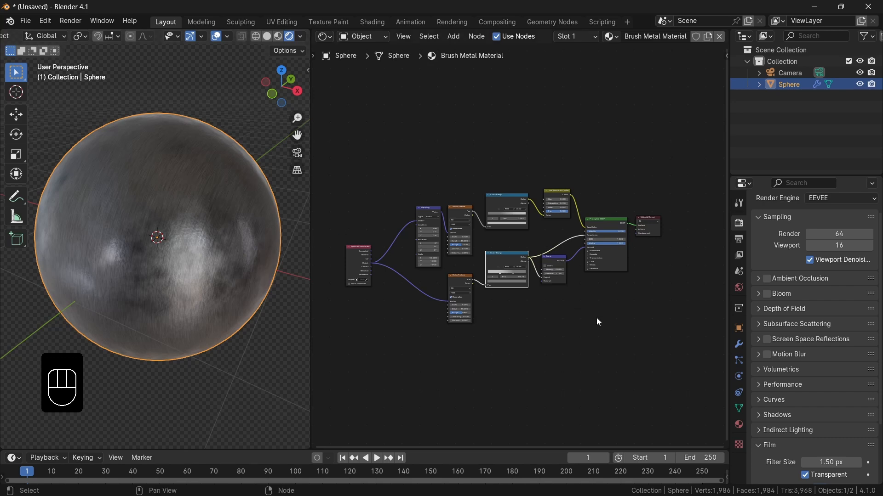
{"action": "scroll", "coordinate": [517, 325], "scroll_direction": "up", "scroll_amount": 2}
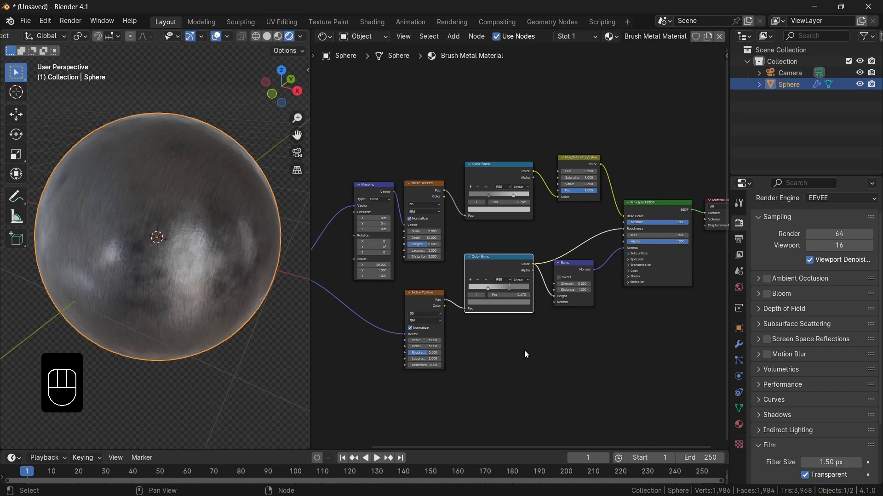
{"action": "mouse_move", "coordinate": [522, 495]}
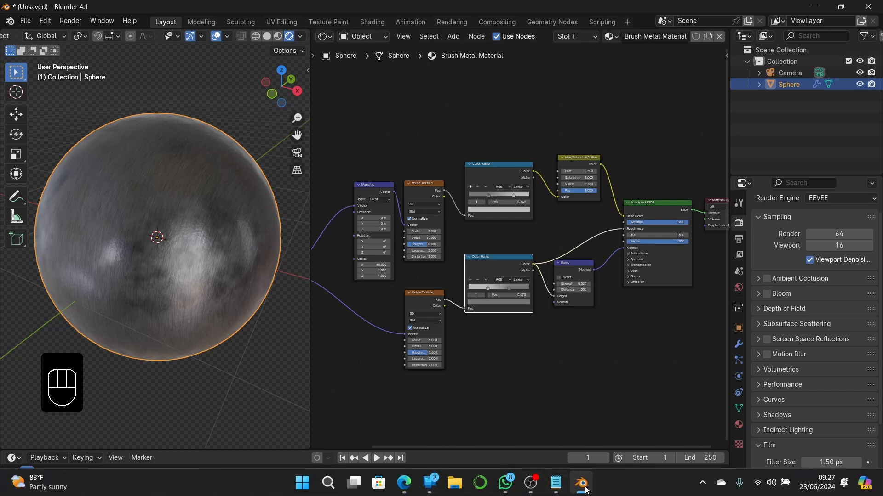